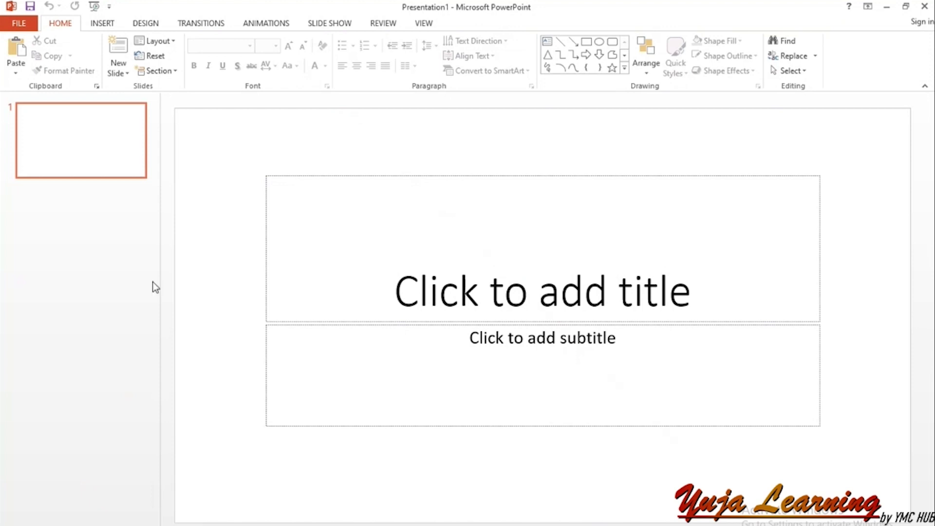
Step: Narrow the slide thumbnail pane to give the slide more room, and select slide 1
{"action": "left_click_drag", "start_coordinate": [160, 286], "coordinate": [45, 195]}
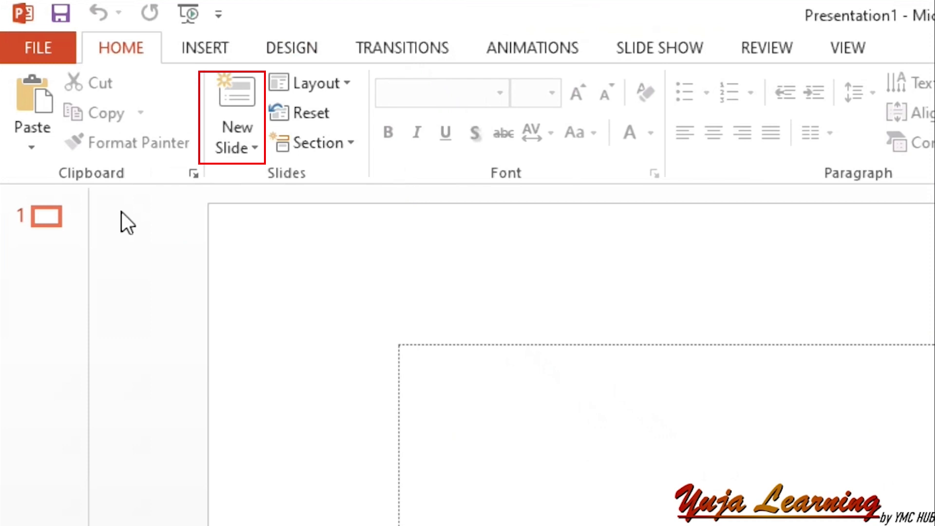
{"action": "left_click", "coordinate": [237, 145]}
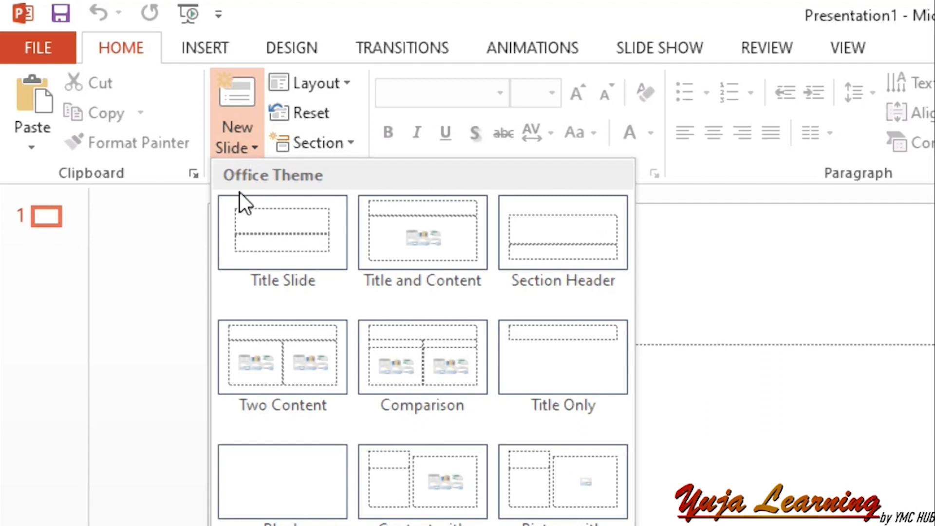
{"action": "left_click", "coordinate": [127, 292]}
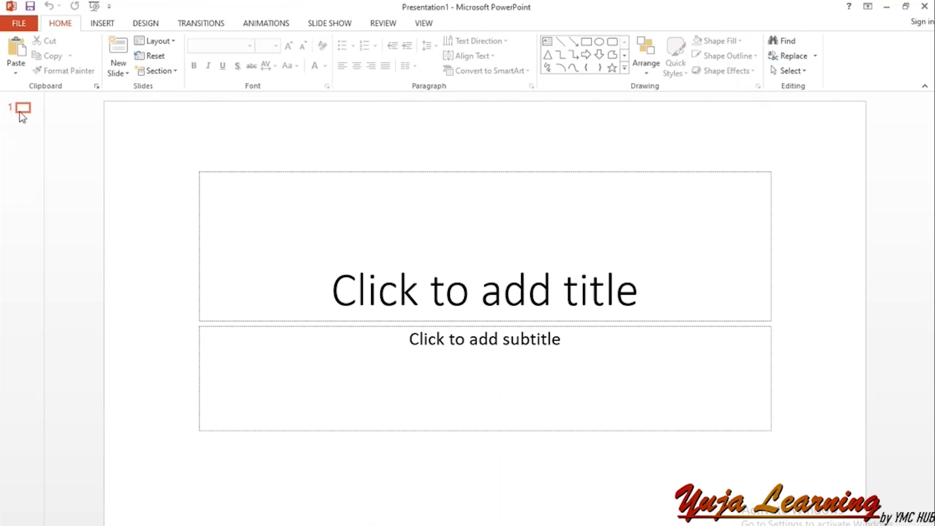
{"action": "left_click", "coordinate": [24, 112]}
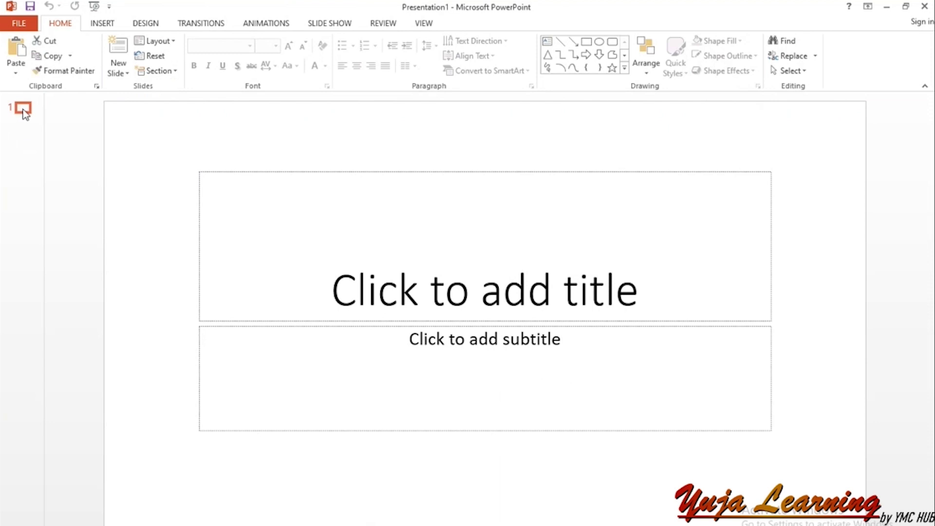
Step: Insert a default Title and Content slide as slide 2
{"action": "left_click", "coordinate": [125, 72]}
{"action": "left_click", "coordinate": [125, 70]}
{"action": "left_click", "coordinate": [119, 48]}
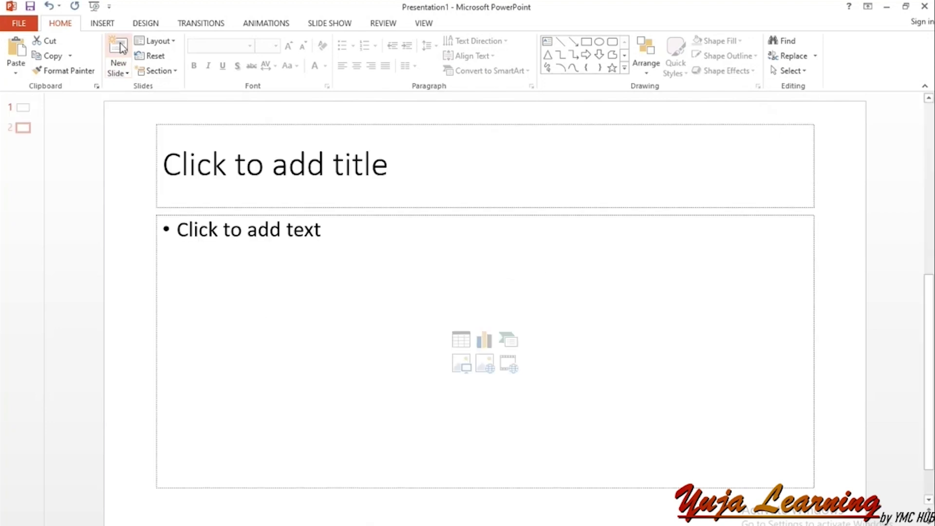
{"action": "left_click_drag", "start_coordinate": [132, 113], "coordinate": [836, 497]}
{"action": "left_click", "coordinate": [114, 102]}
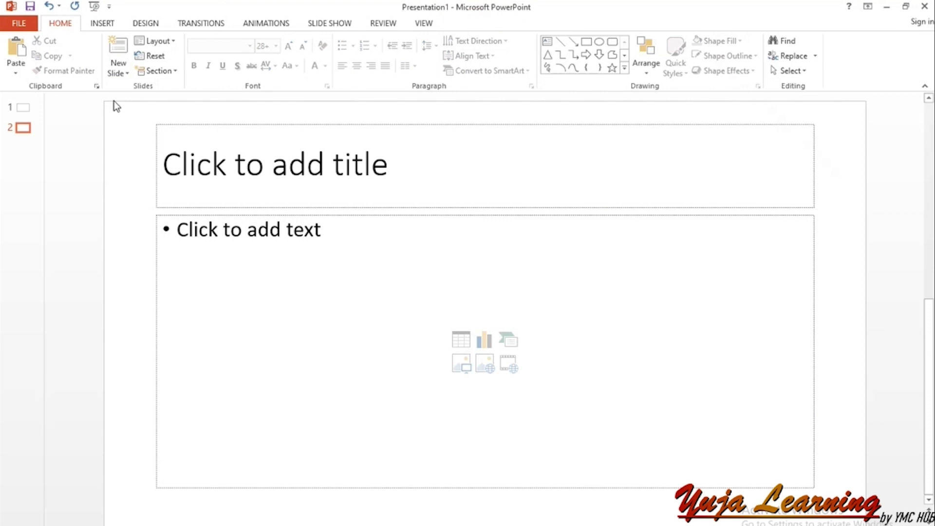
Step: Insert slide 3 with the Comparison layout and try its title, heading and content placeholders
{"action": "left_click", "coordinate": [119, 74]}
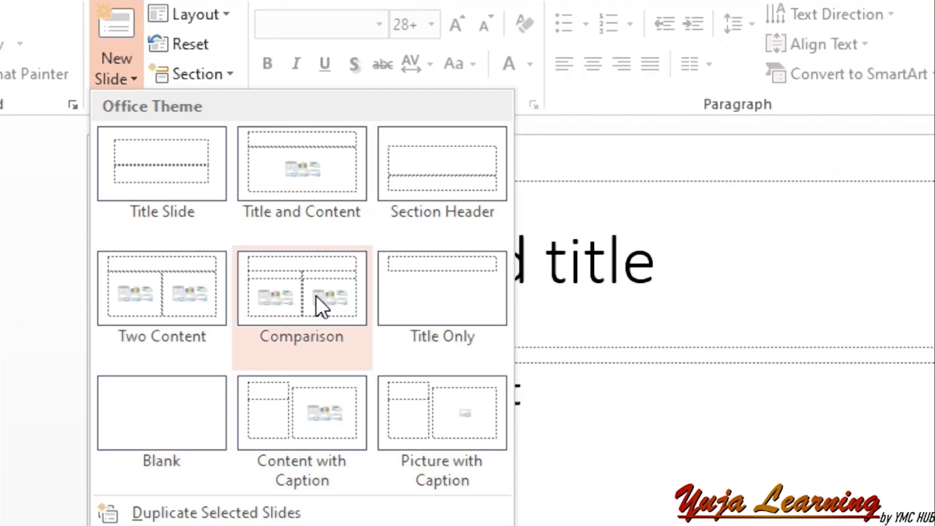
{"action": "left_click", "coordinate": [286, 292]}
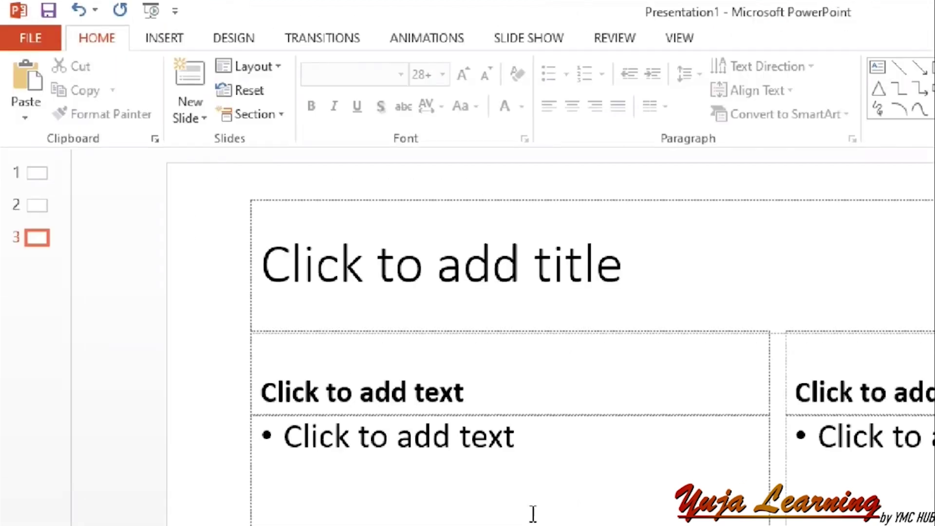
{"action": "left_click", "coordinate": [437, 459]}
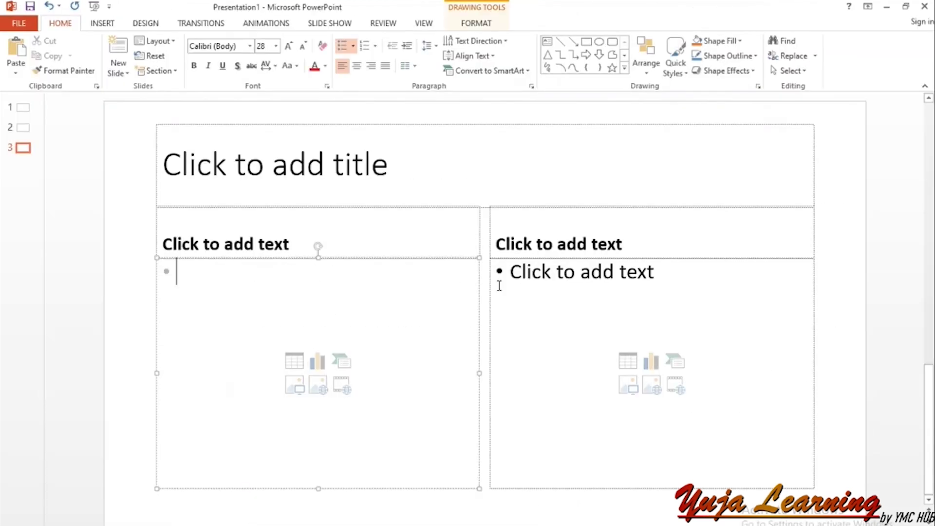
{"action": "left_click", "coordinate": [545, 281]}
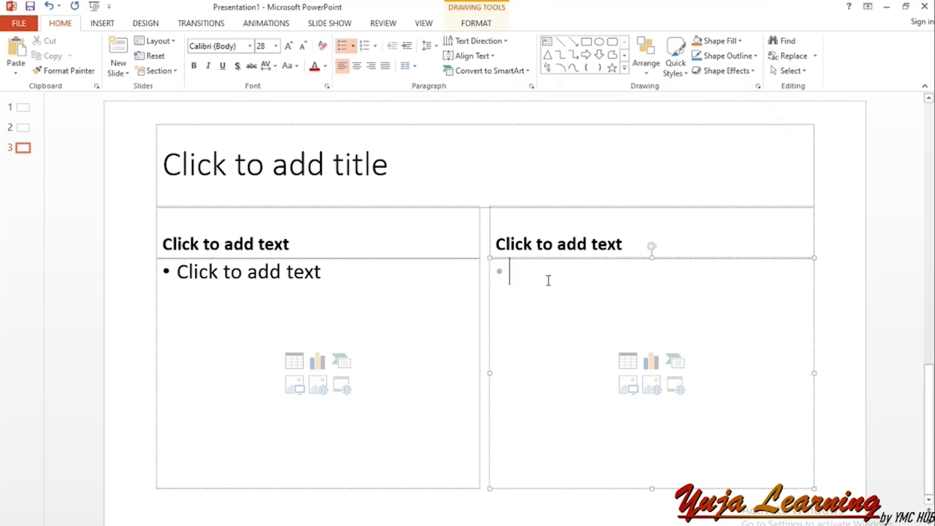
{"action": "left_click", "coordinate": [236, 242]}
{"action": "left_click", "coordinate": [530, 249]}
{"action": "left_click", "coordinate": [219, 179]}
{"action": "left_click", "coordinate": [125, 198]}
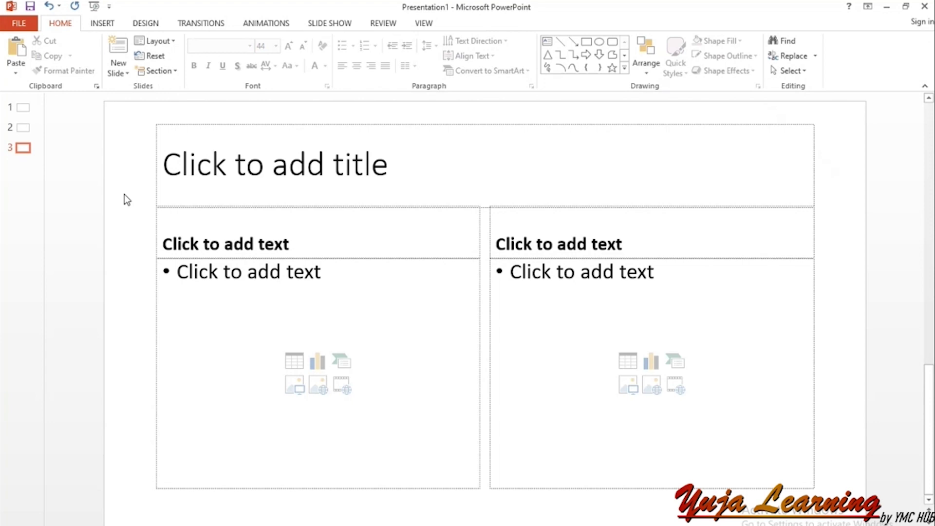
Step: Add slides using the Title and Content, Section Header and Picture with Caption layouts
{"action": "left_click", "coordinate": [120, 74]}
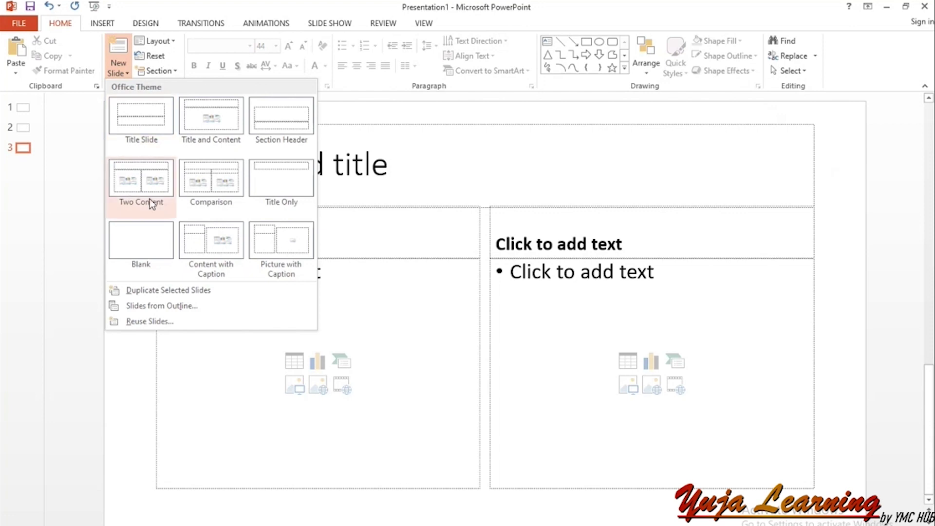
{"action": "left_click", "coordinate": [223, 122]}
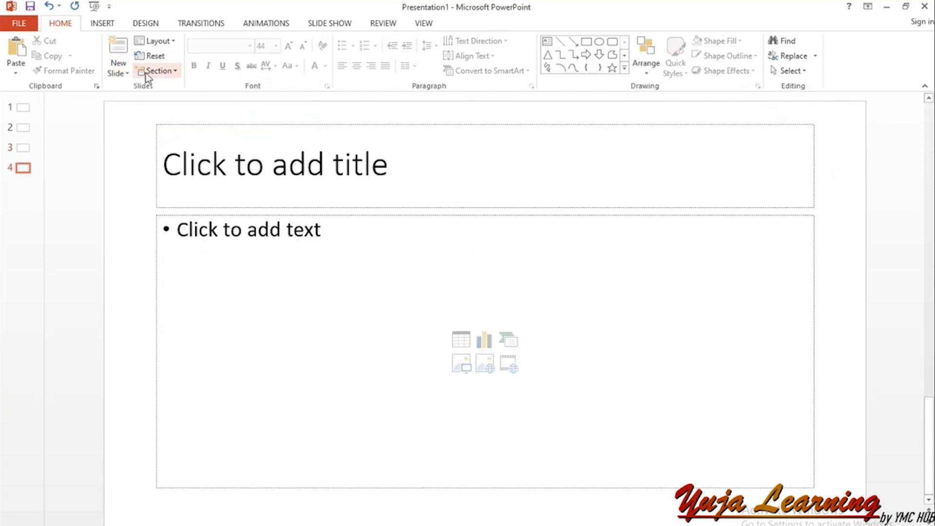
{"action": "left_click", "coordinate": [117, 72]}
{"action": "left_click", "coordinate": [277, 132]}
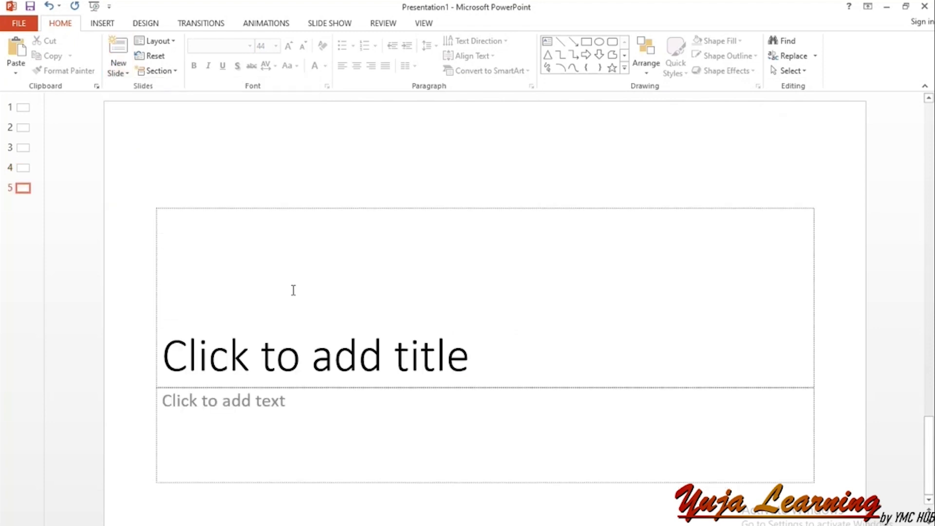
{"action": "left_click", "coordinate": [122, 72]}
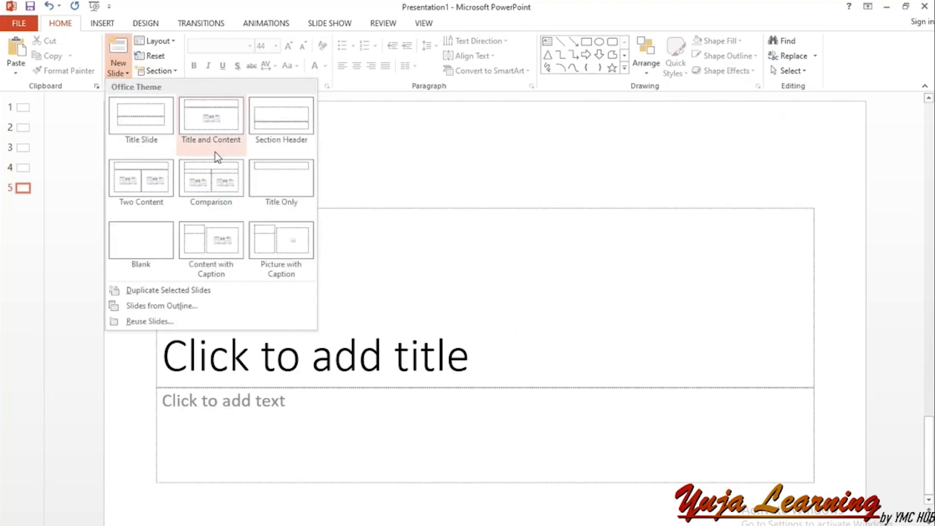
{"action": "left_click", "coordinate": [282, 267]}
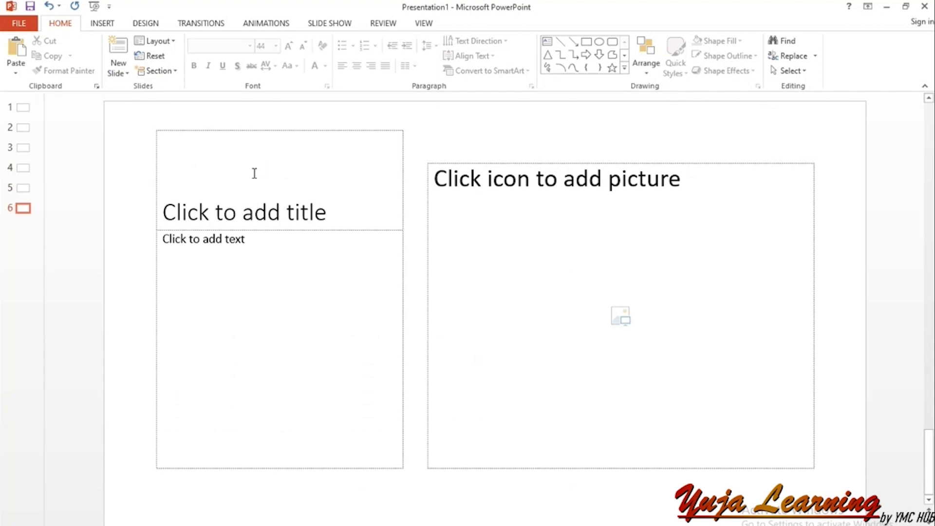
Step: Append a Blank layout slide 7 after slide 6
{"action": "left_click", "coordinate": [51, 215]}
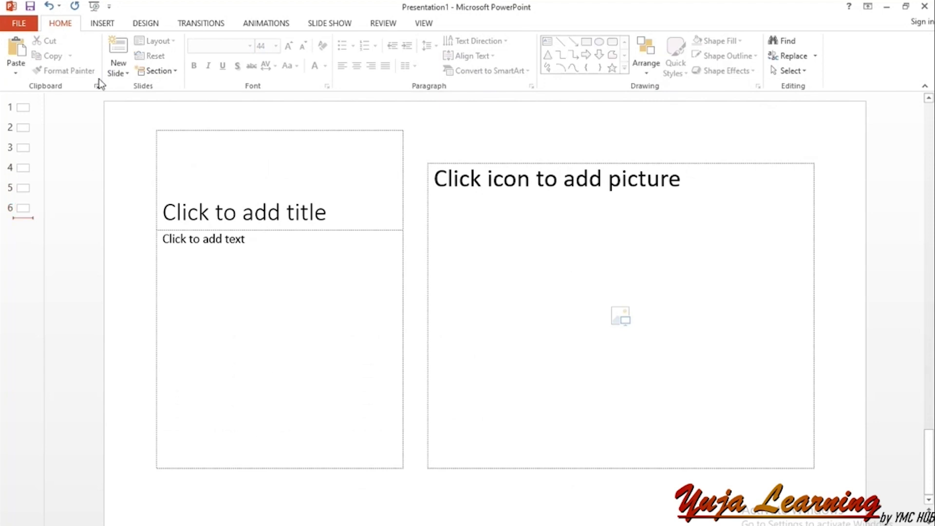
{"action": "left_click", "coordinate": [121, 73]}
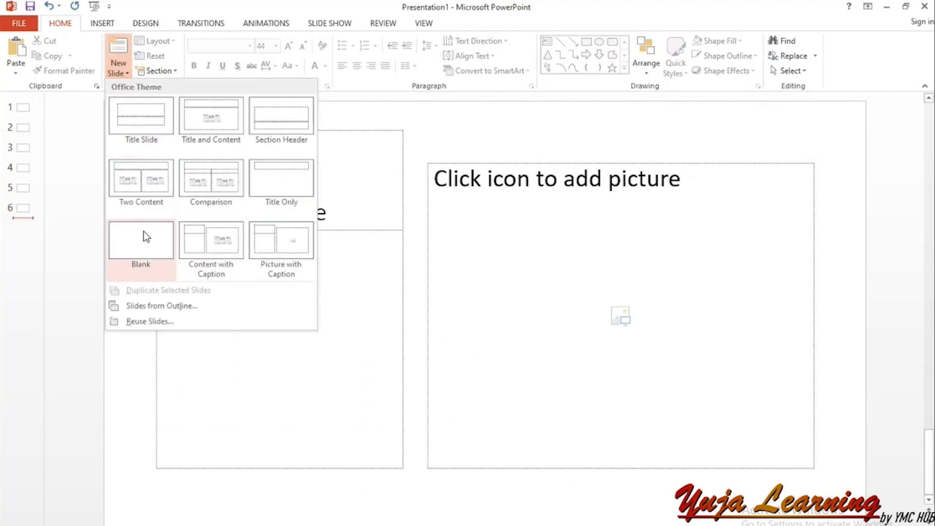
{"action": "left_click", "coordinate": [145, 254]}
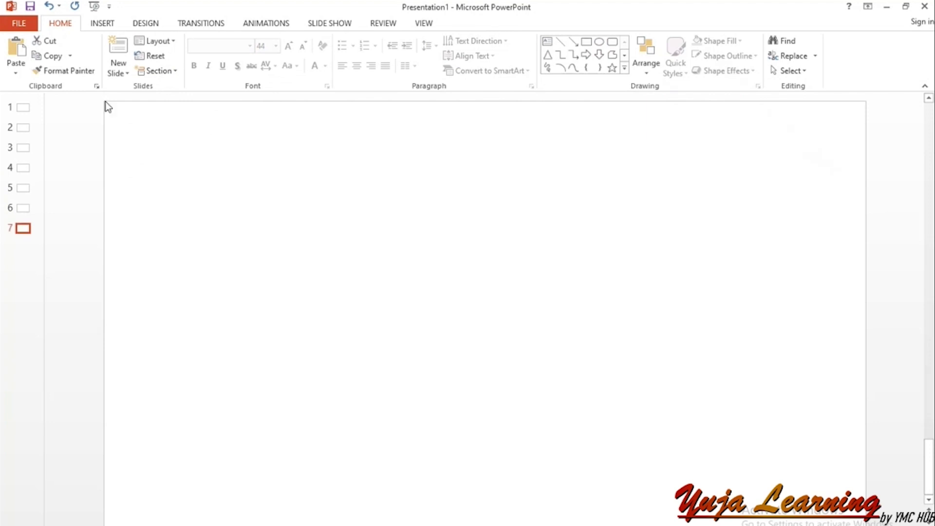
{"action": "left_click_drag", "start_coordinate": [104, 102], "coordinate": [866, 525]}
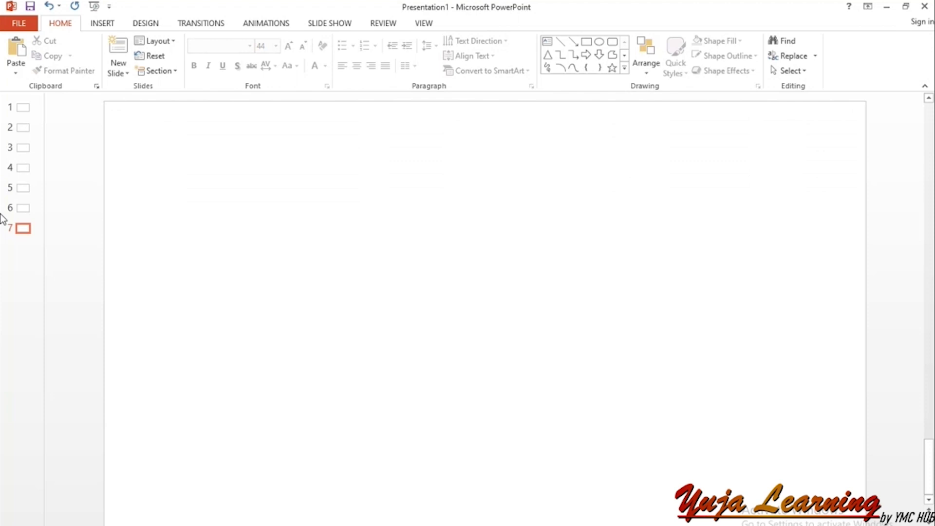
{"action": "left_click", "coordinate": [22, 208]}
{"action": "left_click", "coordinate": [22, 188]}
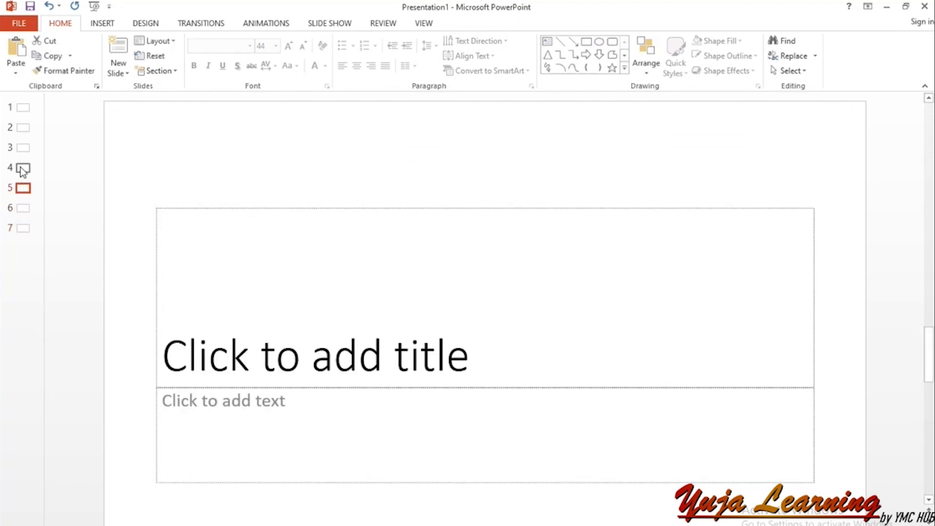
{"action": "left_click", "coordinate": [23, 168]}
{"action": "left_click", "coordinate": [23, 148]}
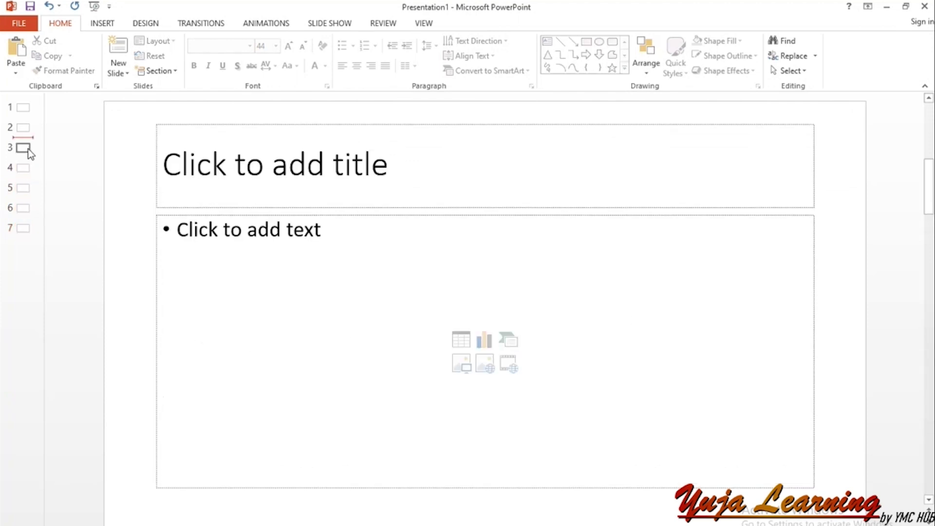
{"action": "left_click", "coordinate": [245, 209]}
{"action": "left_click", "coordinate": [157, 181]}
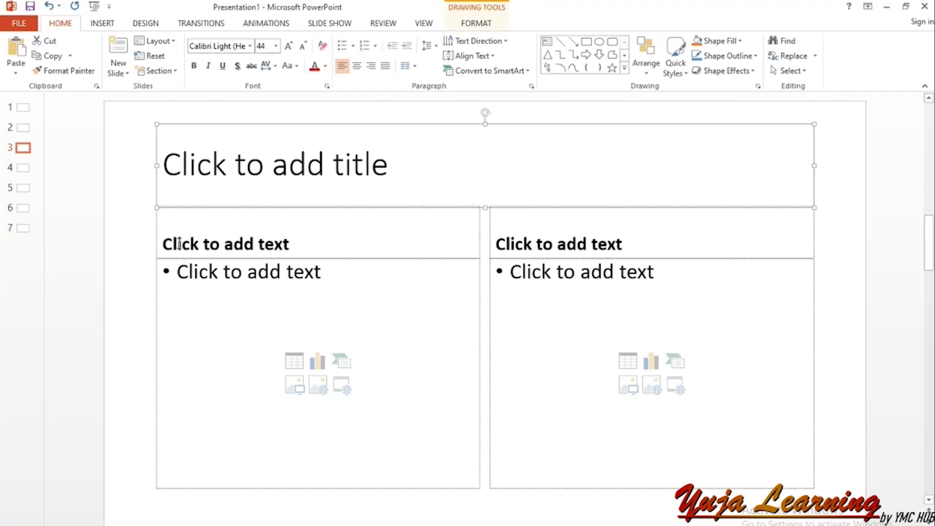
{"action": "left_click", "coordinate": [180, 229], "text": "shift"}
{"action": "left_click", "coordinate": [544, 246], "text": "shift"}
{"action": "left_click", "coordinate": [358, 352], "text": "shift"}
{"action": "left_click", "coordinate": [599, 336], "text": "shift"}
{"action": "key", "text": "Delete"}
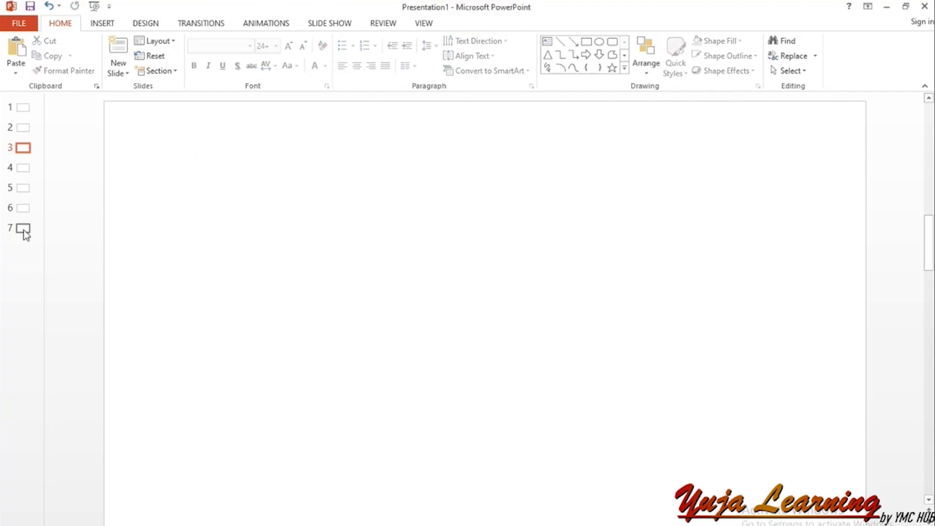
{"action": "left_click", "coordinate": [24, 230]}
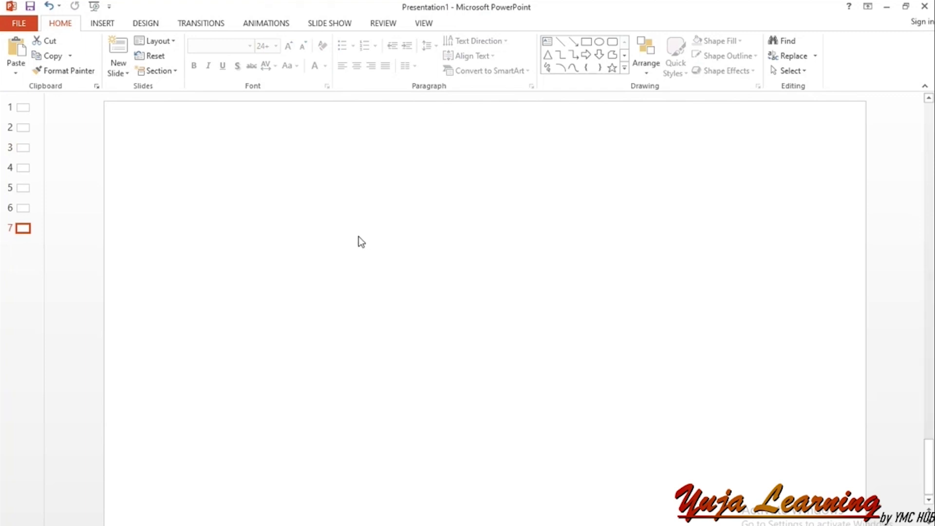
{"action": "left_click", "coordinate": [23, 107]}
{"action": "left_click", "coordinate": [22, 129]}
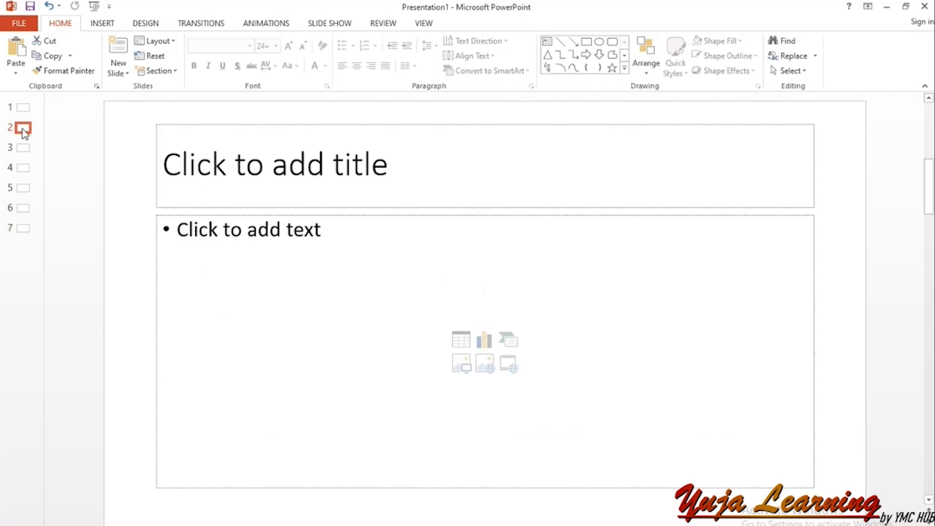
{"action": "left_click", "coordinate": [206, 174]}
{"action": "left_click", "coordinate": [159, 241]}
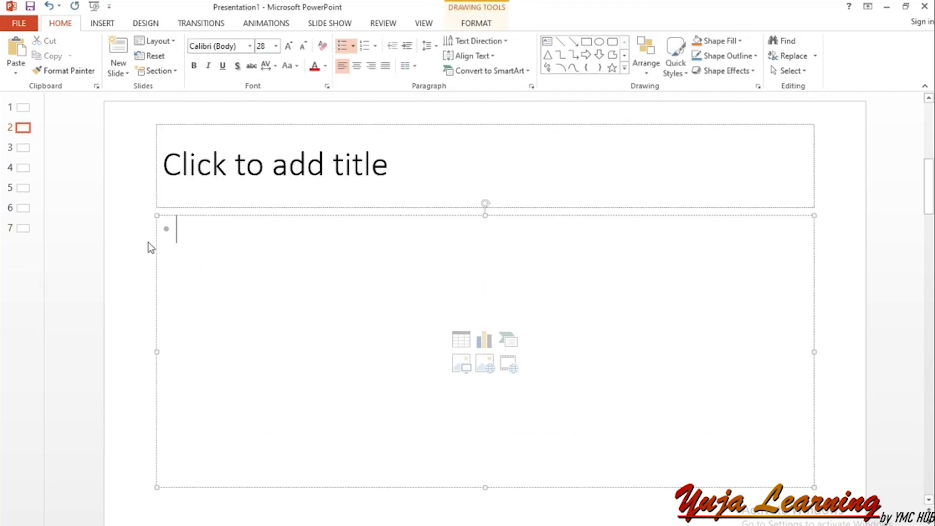
{"action": "left_click", "coordinate": [142, 241]}
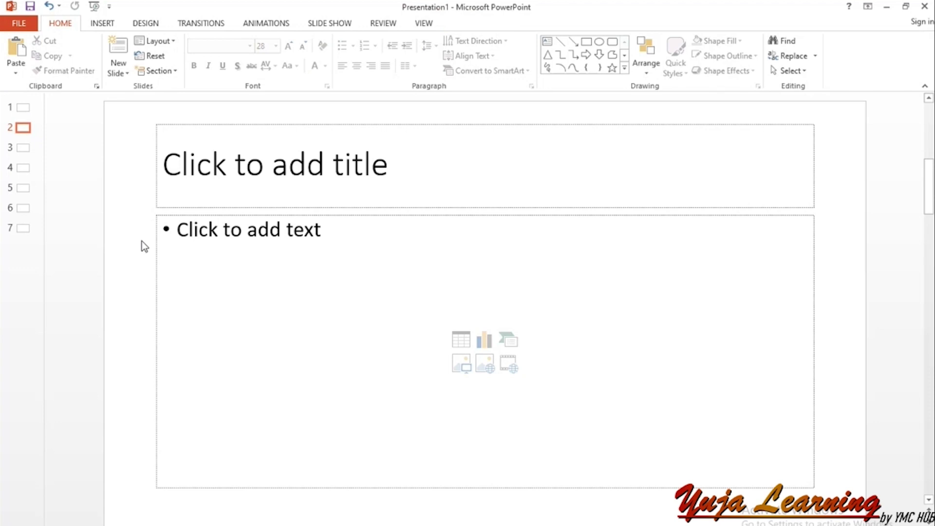
{"action": "left_click", "coordinate": [25, 229]}
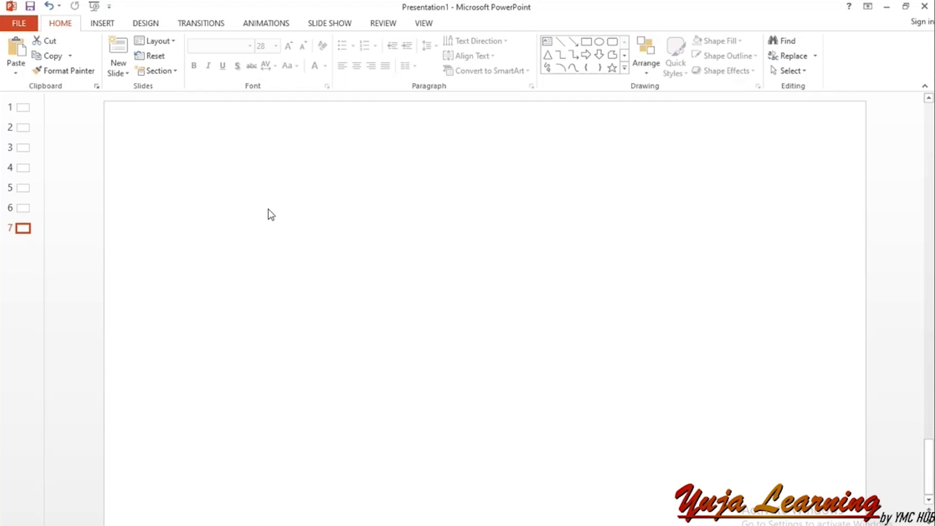
{"action": "left_click_drag", "start_coordinate": [103, 103], "coordinate": [608, 418]}
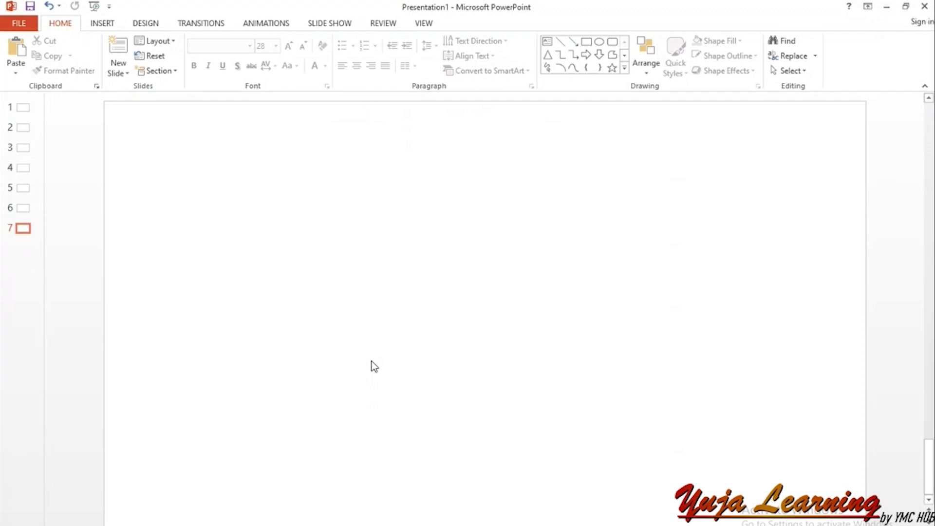
Step: Insert light blue WordArt reading 'Hello World' on slide 7 and move it to the bottom-right corner
{"action": "left_click", "coordinate": [102, 23]}
{"action": "left_click", "coordinate": [556, 56]}
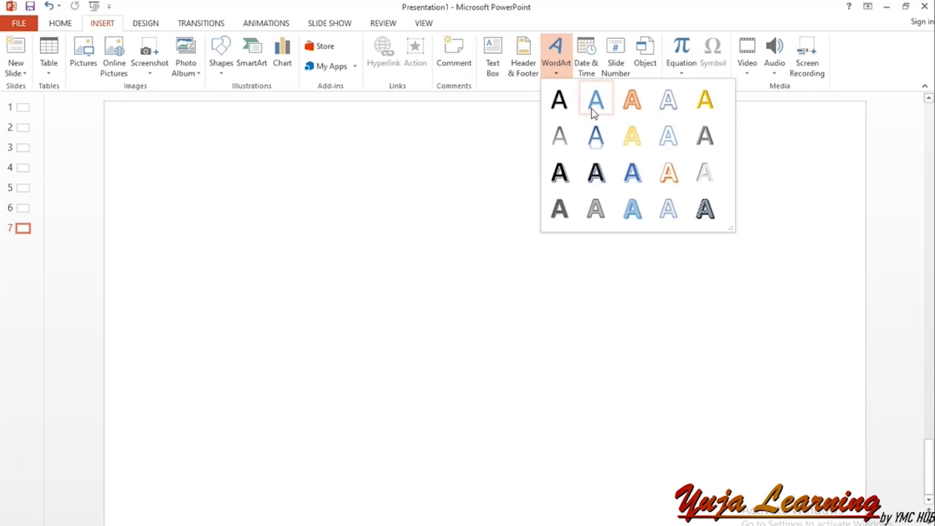
{"action": "left_click", "coordinate": [592, 108]}
{"action": "type", "text": "Heel"}
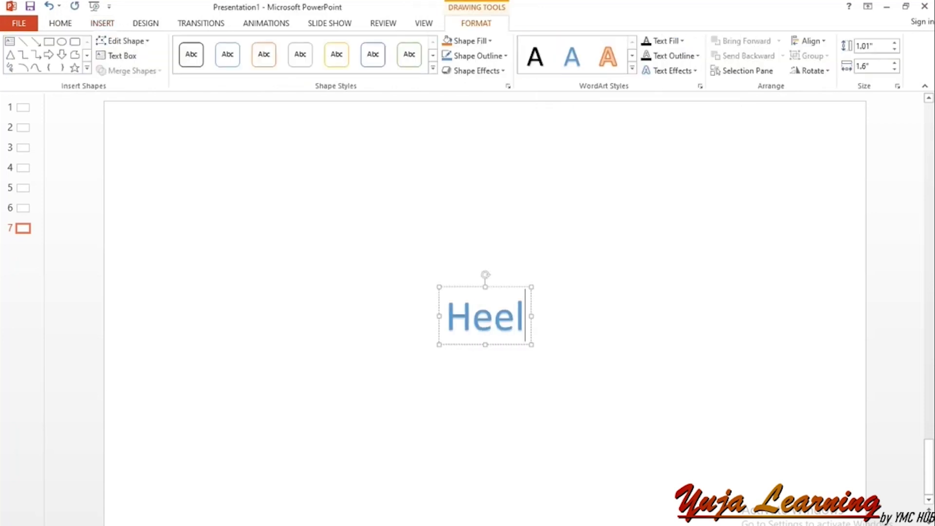
{"action": "key", "text": "BackSpace"}
{"action": "key", "text": "BackSpace"}
{"action": "type", "text": "llow"}
{"action": "key", "text": "BackSpace"}
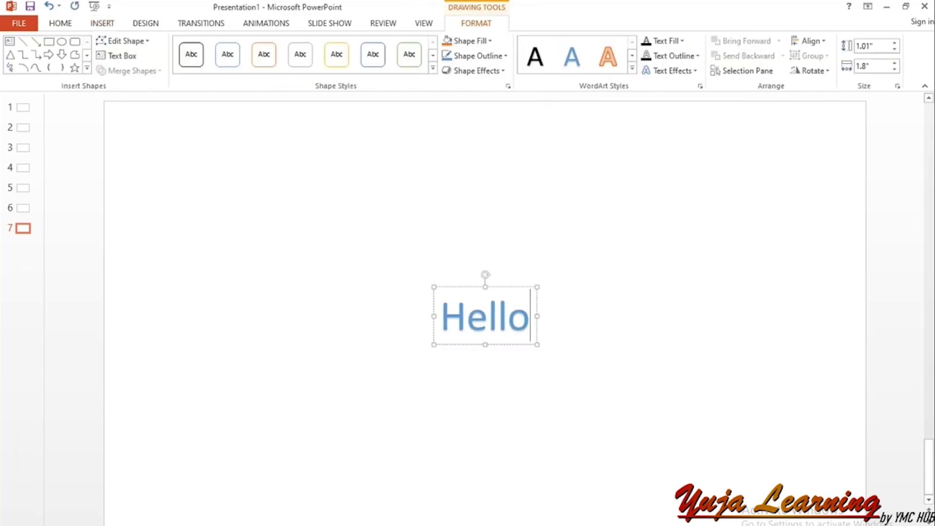
{"action": "type", "text": "World"}
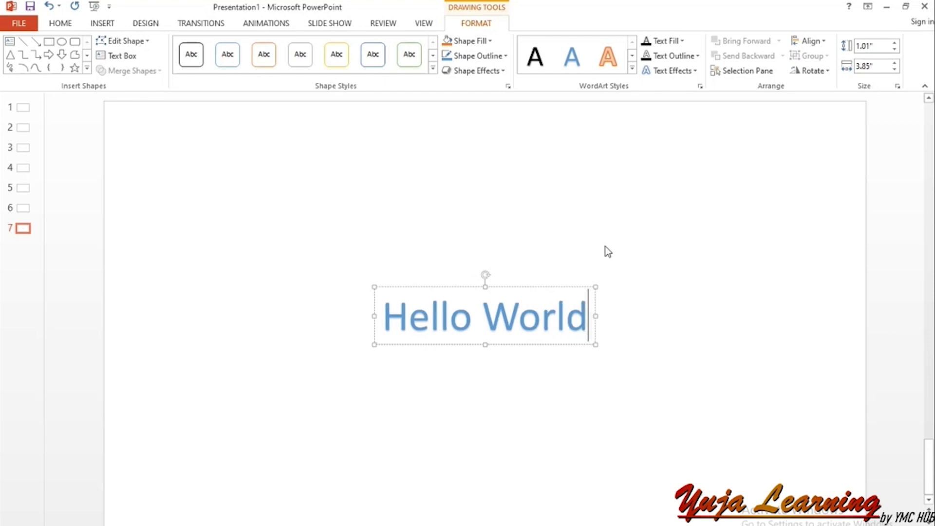
{"action": "left_click_drag", "start_coordinate": [565, 345], "coordinate": [288, 501]}
Step: Draw a sun shape centred between the four Hello World corner texts
{"action": "left_click", "coordinate": [516, 347]}
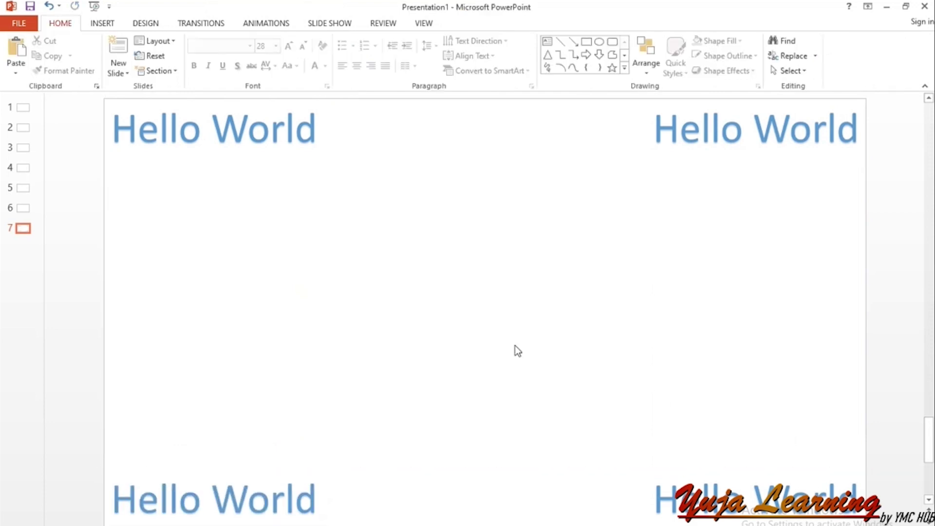
{"action": "left_click", "coordinate": [101, 24]}
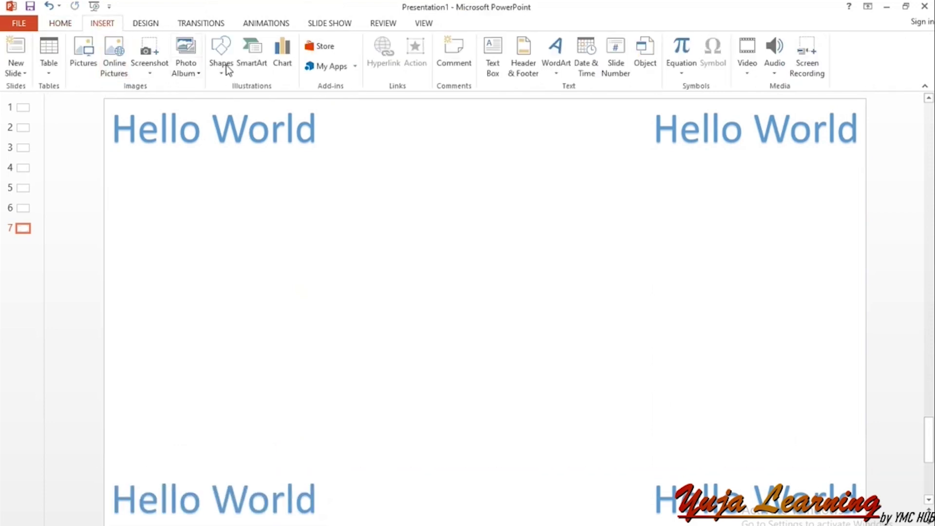
{"action": "left_click", "coordinate": [239, 67]}
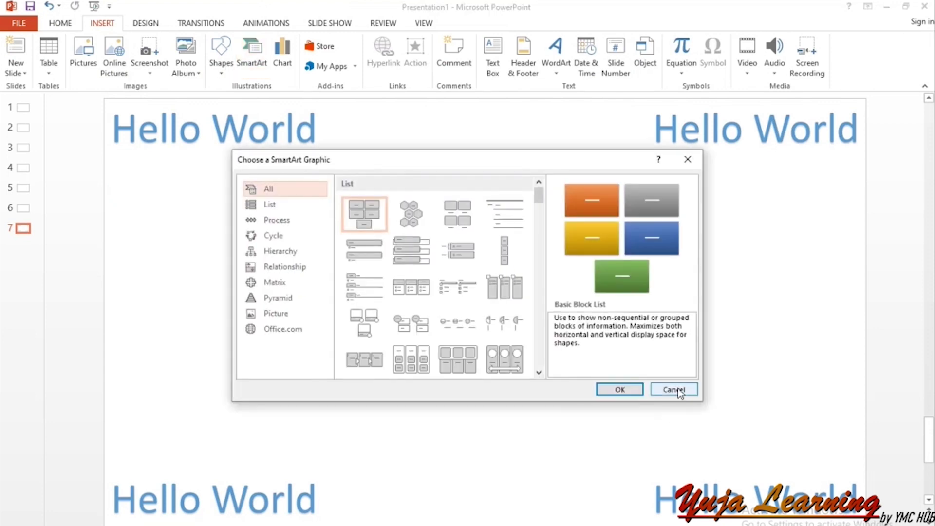
{"action": "left_click", "coordinate": [677, 390]}
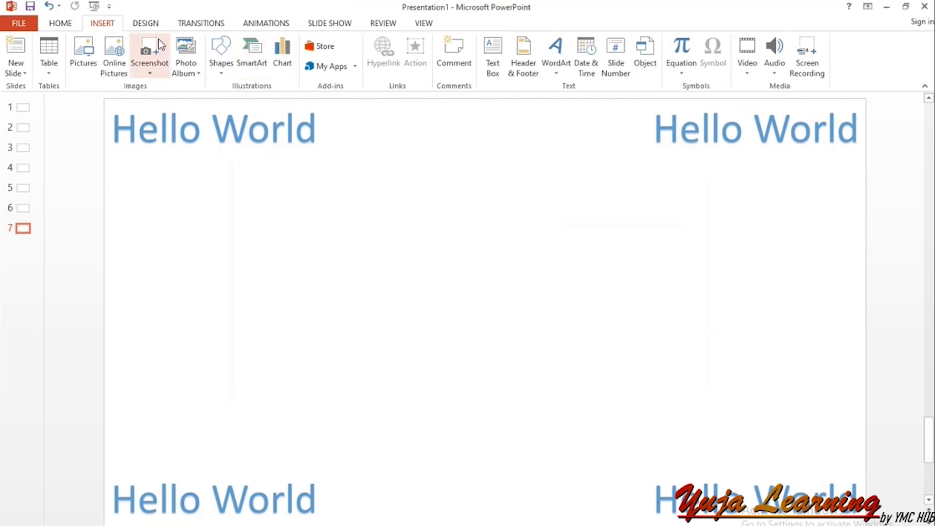
{"action": "left_click_drag", "start_coordinate": [343, 189], "coordinate": [641, 452]}
{"action": "left_click_drag", "start_coordinate": [503, 359], "coordinate": [490, 331]}
Step: Give the sun the orange shape style and preview the slide as a slide show
{"action": "left_click", "coordinate": [433, 68]}
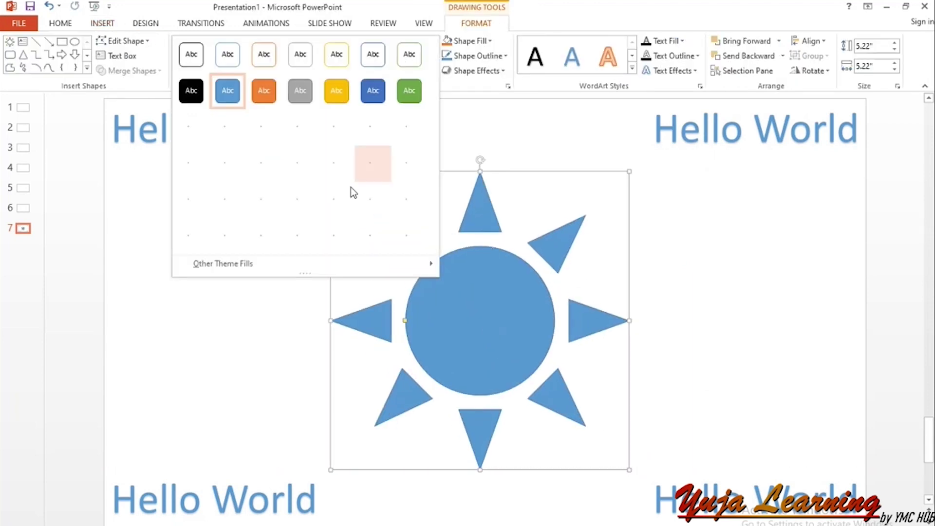
{"action": "left_click", "coordinate": [261, 241]}
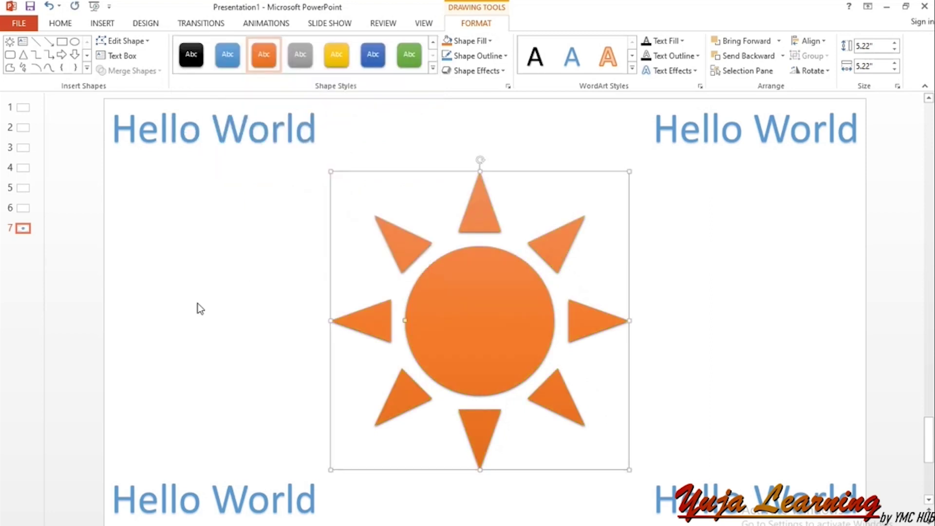
{"action": "left_click", "coordinate": [221, 320]}
{"action": "key", "text": "shift+F5"}
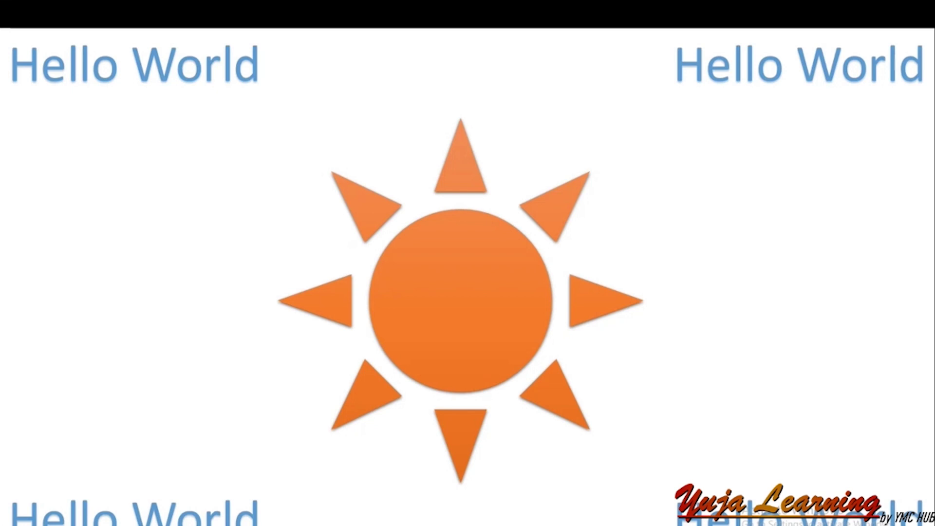
{"action": "key", "text": "Escape"}
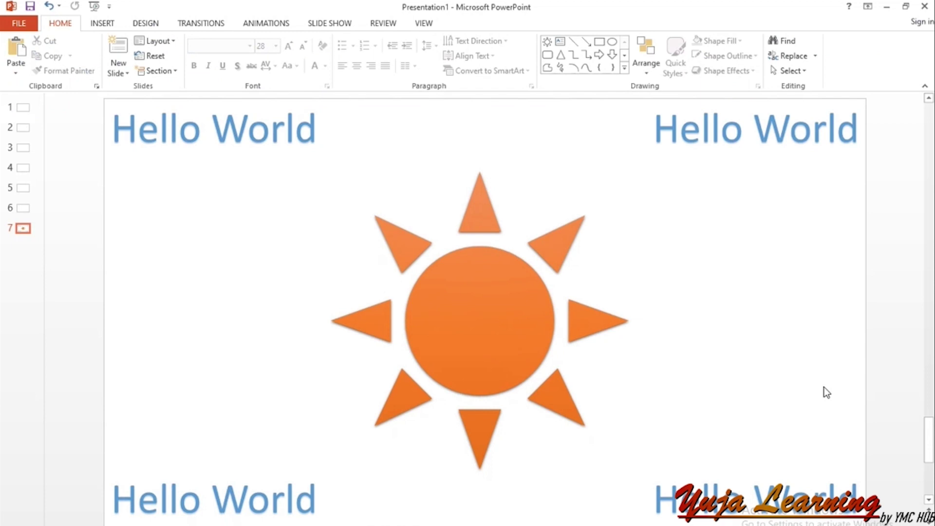
Step: Duplicate slide 7 to create an identical slide 8
{"action": "left_click", "coordinate": [118, 72]}
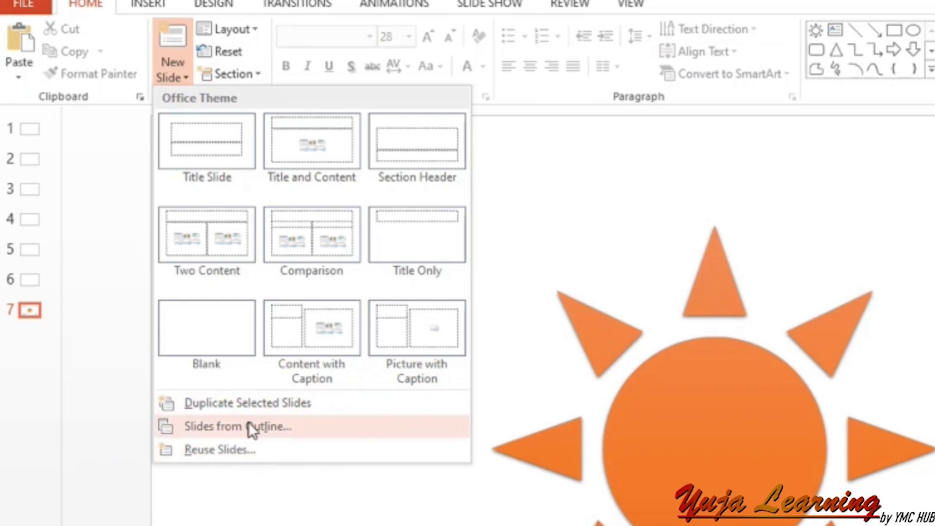
{"action": "left_click", "coordinate": [127, 305]}
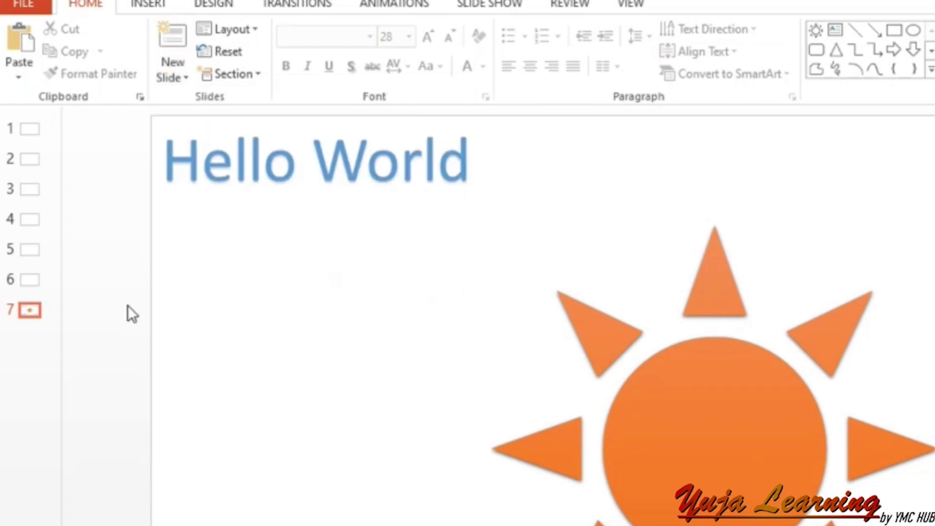
{"action": "right_click", "coordinate": [33, 309]}
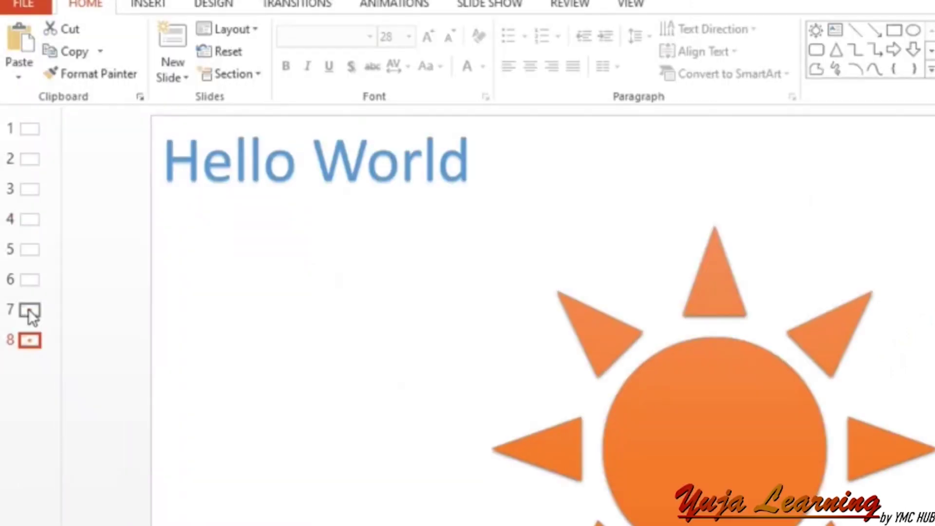
{"action": "left_click", "coordinate": [33, 313]}
{"action": "left_click", "coordinate": [33, 345]}
Step: Widen the thumbnail pane and switch between slides 7 and 8 to compare them
{"action": "left_click", "coordinate": [31, 308]}
{"action": "left_click_drag", "start_coordinate": [62, 313], "coordinate": [355, 333]}
{"action": "scroll", "coordinate": [273, 438], "scroll_direction": "down", "scroll_amount": 5}
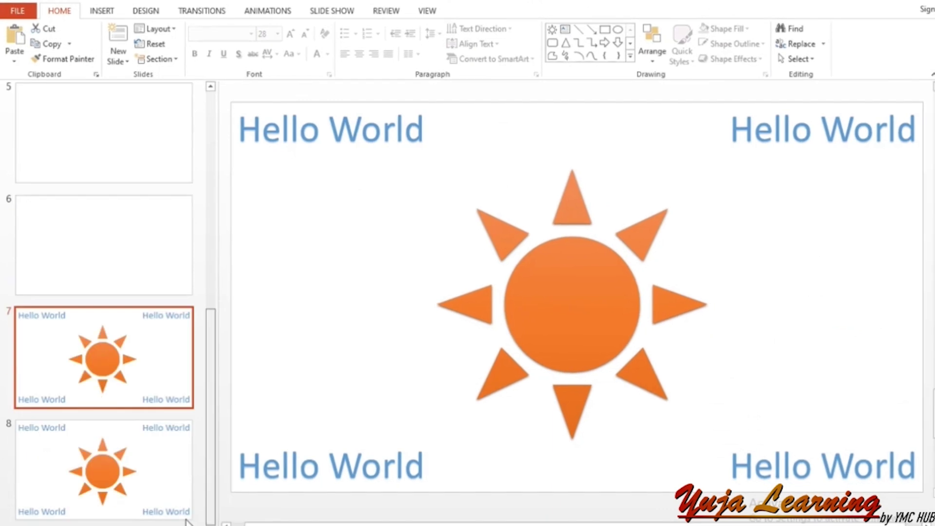
{"action": "key", "text": "Down"}
{"action": "key", "text": "Up"}
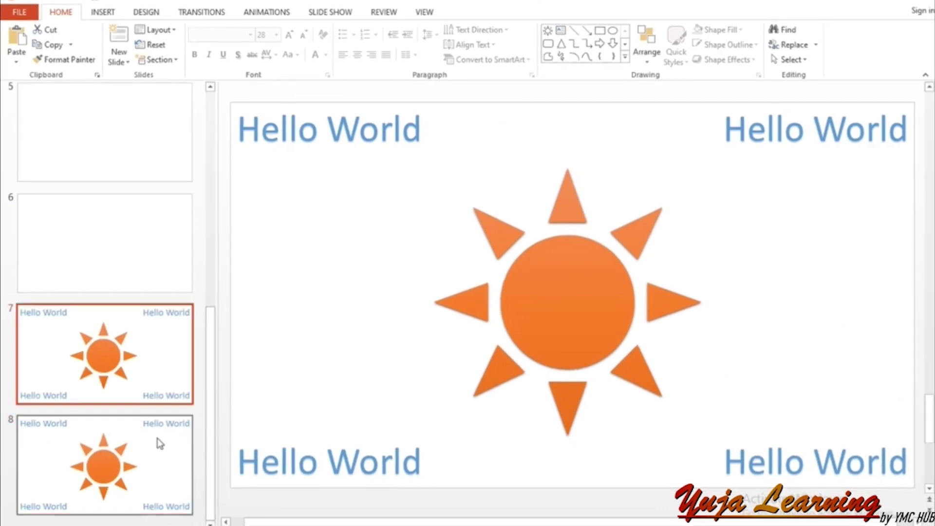
{"action": "key", "text": "Down"}
{"action": "left_click", "coordinate": [177, 356]}
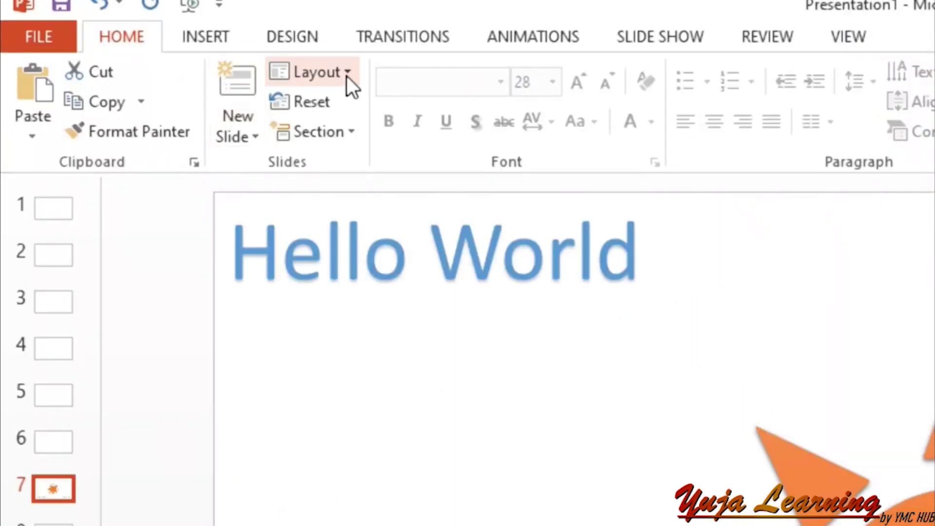
Step: Go to slide 2 and switch it to the Comparison layout
{"action": "left_click", "coordinate": [347, 77]}
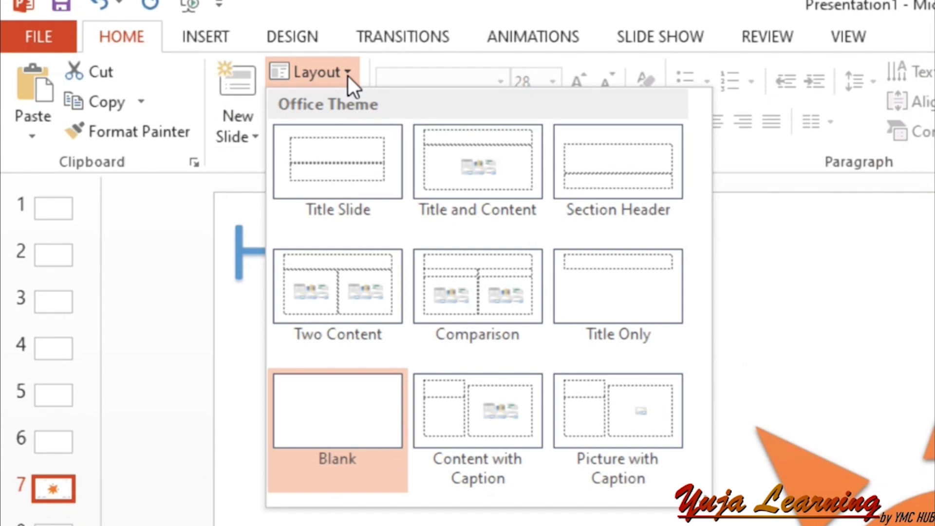
{"action": "left_click", "coordinate": [240, 138]}
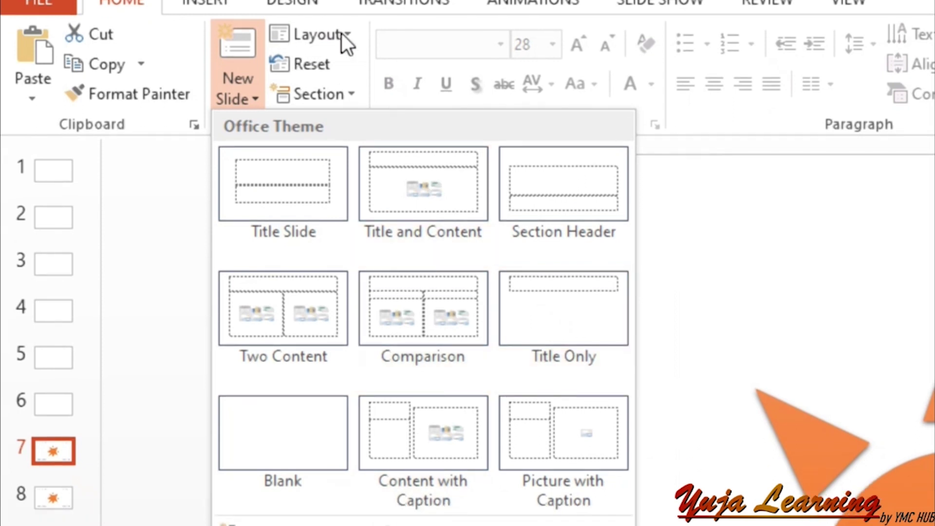
{"action": "left_click", "coordinate": [54, 222]}
{"action": "left_click", "coordinate": [54, 219]}
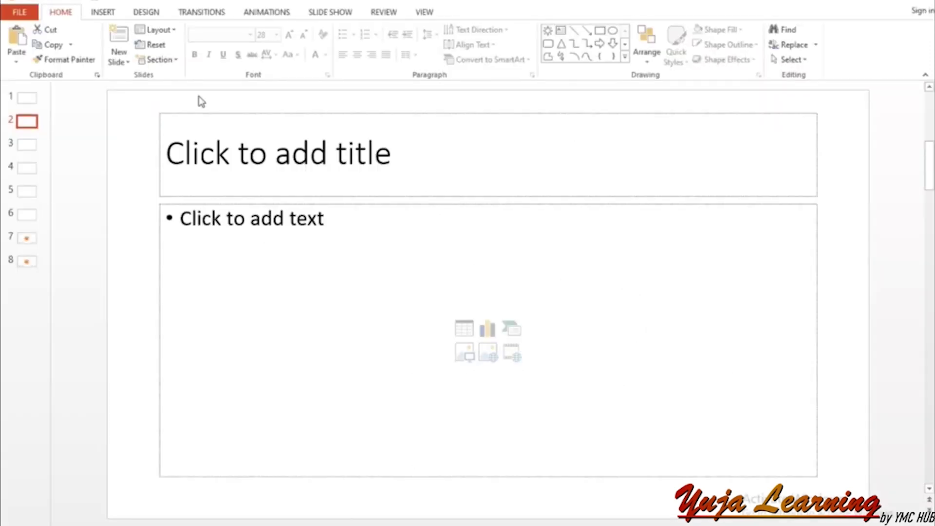
{"action": "left_click", "coordinate": [169, 33]}
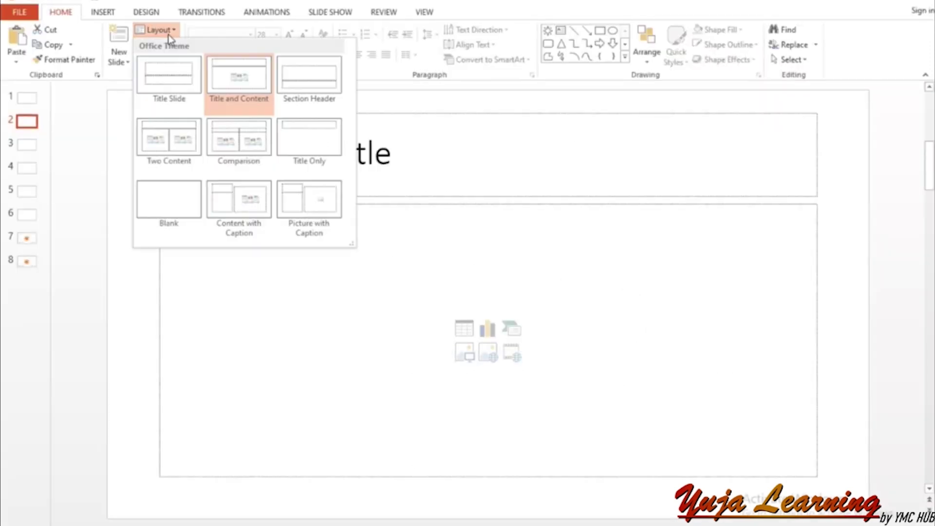
{"action": "left_click", "coordinate": [236, 141]}
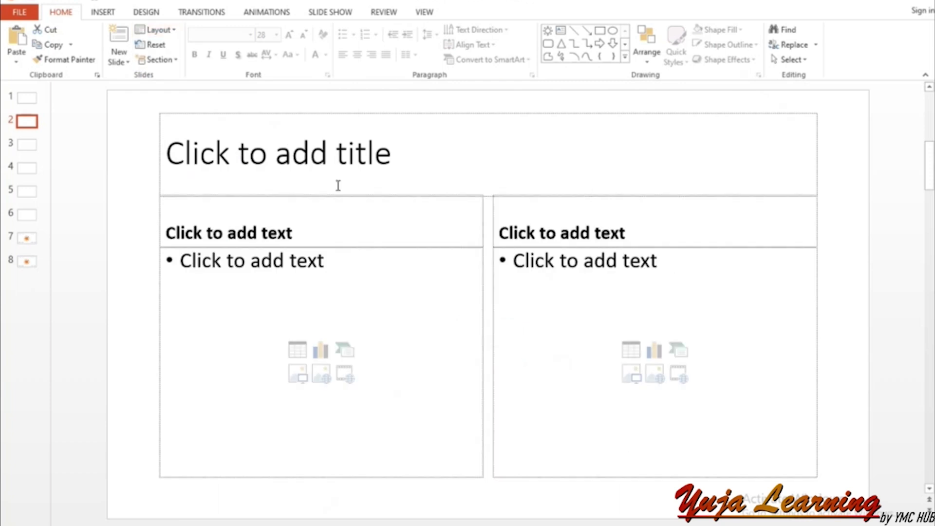
Step: Try the Blank layout on slide 2, then apply Content with Caption
{"action": "left_click", "coordinate": [146, 29]}
{"action": "left_click", "coordinate": [160, 236]}
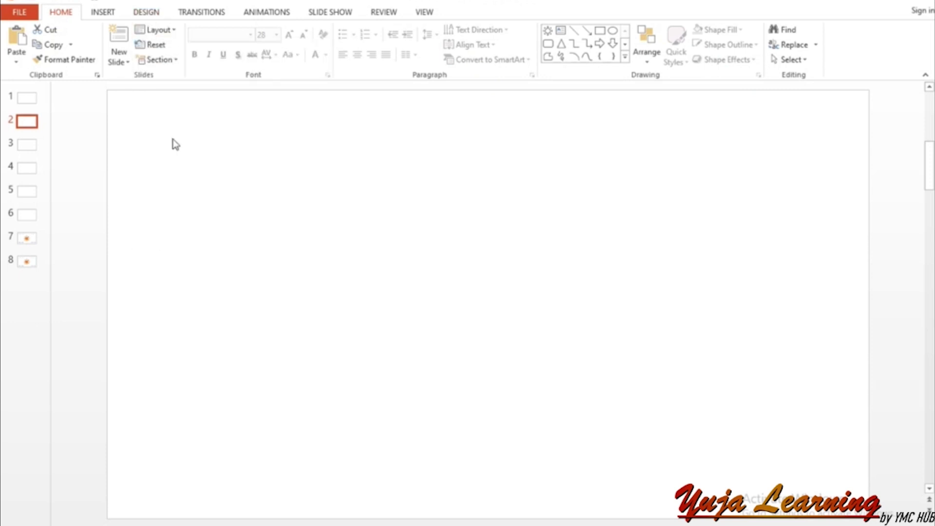
{"action": "left_click_drag", "start_coordinate": [148, 99], "coordinate": [770, 496]}
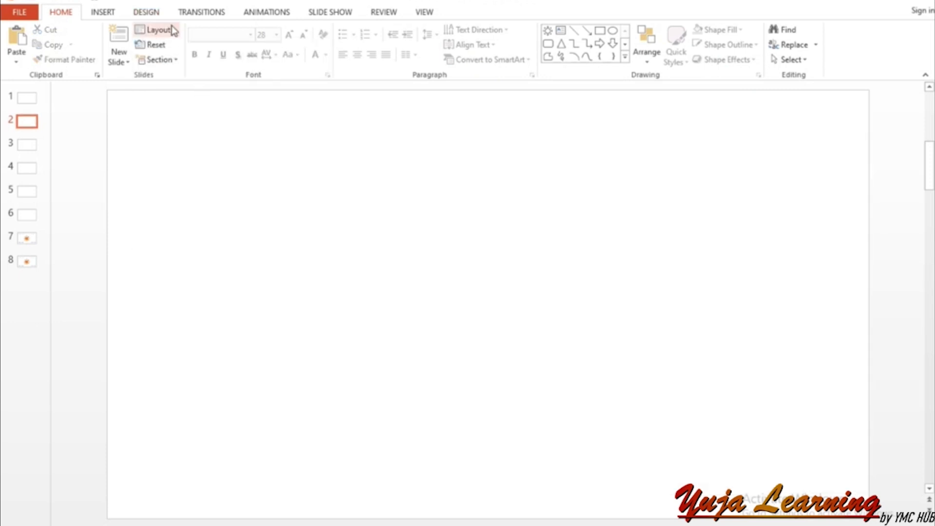
{"action": "left_click", "coordinate": [171, 29]}
{"action": "left_click", "coordinate": [238, 198]}
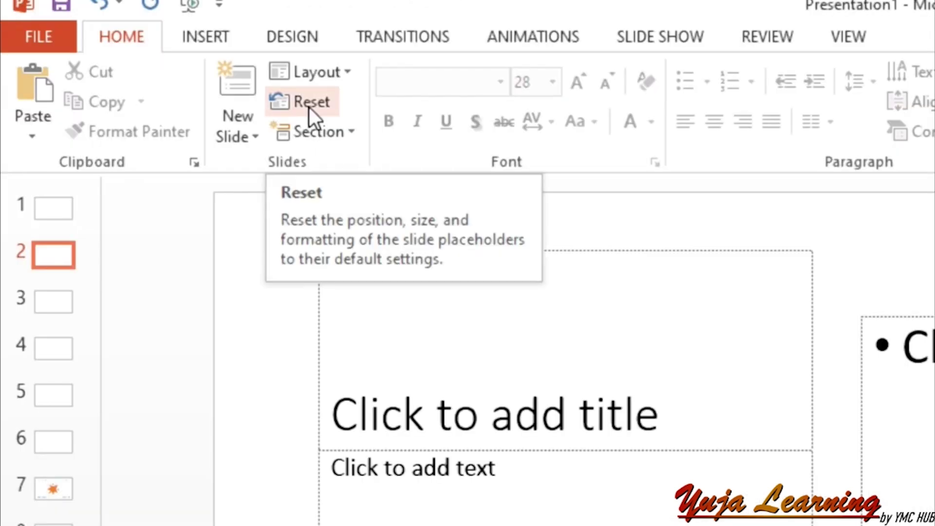
{"action": "left_click", "coordinate": [309, 107]}
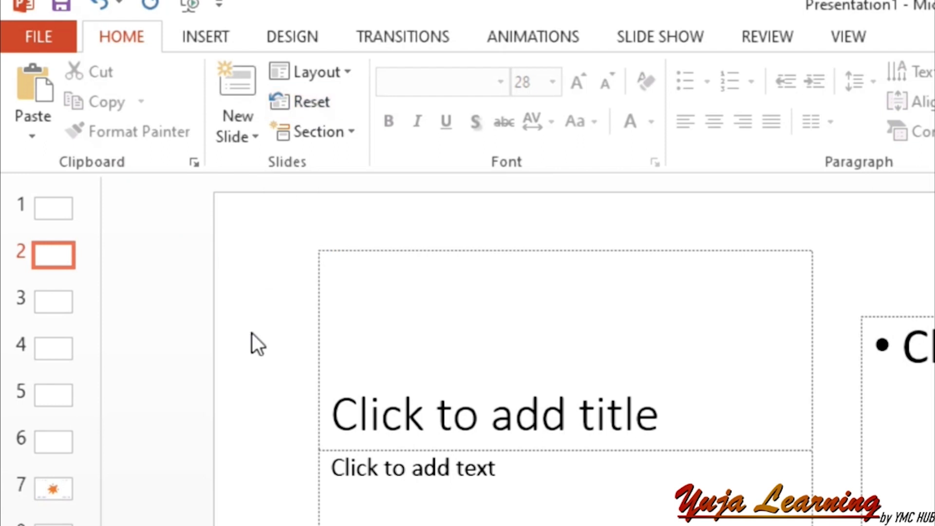
{"action": "left_click", "coordinate": [299, 138]}
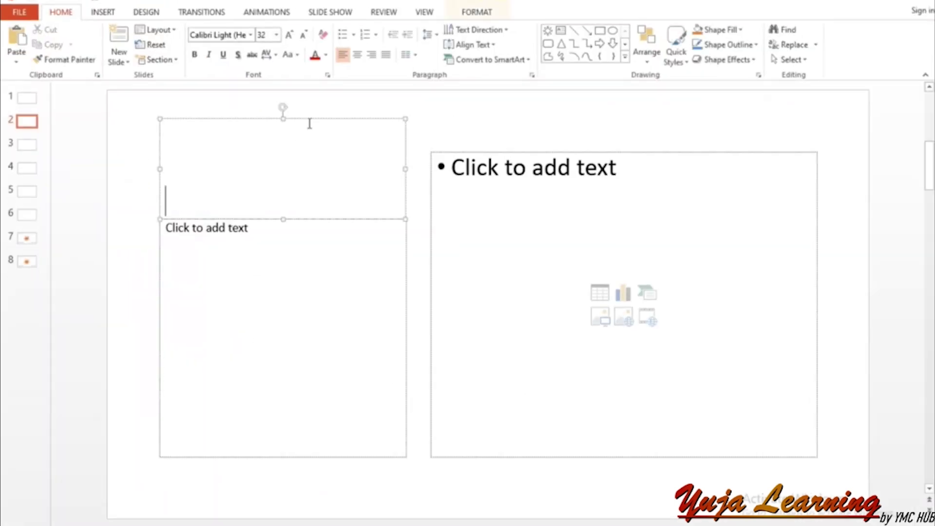
{"action": "left_click_drag", "start_coordinate": [399, 126], "coordinate": [832, 192]}
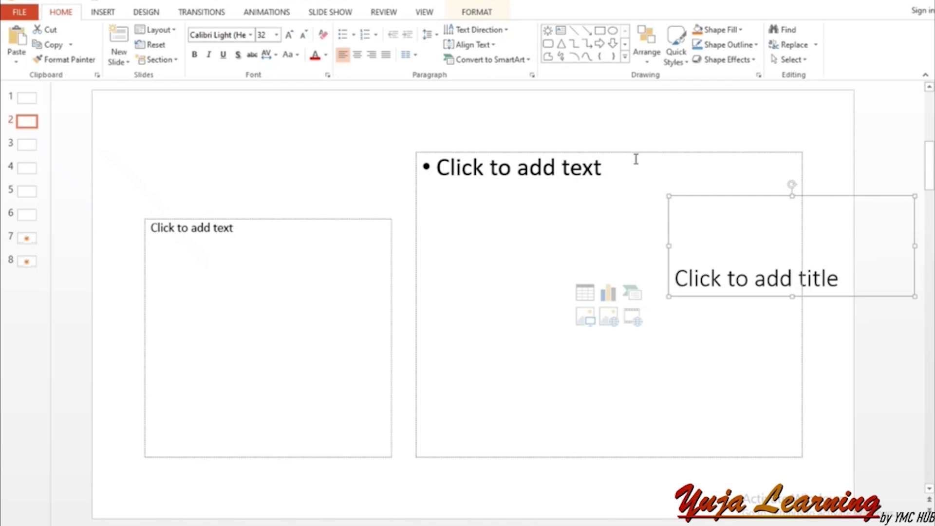
{"action": "left_click_drag", "start_coordinate": [634, 159], "coordinate": [266, 225]}
{"action": "left_click", "coordinate": [318, 165]}
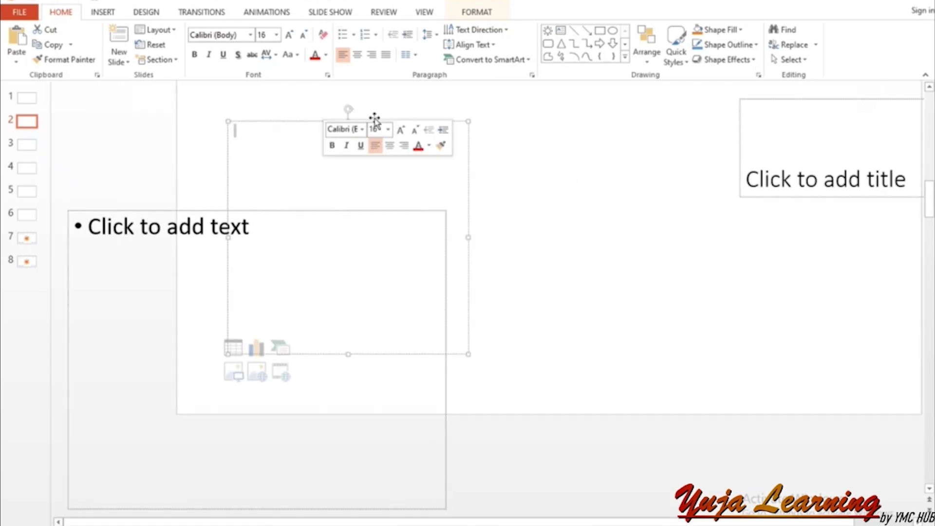
{"action": "left_click_drag", "start_coordinate": [292, 124], "coordinate": [539, 100]}
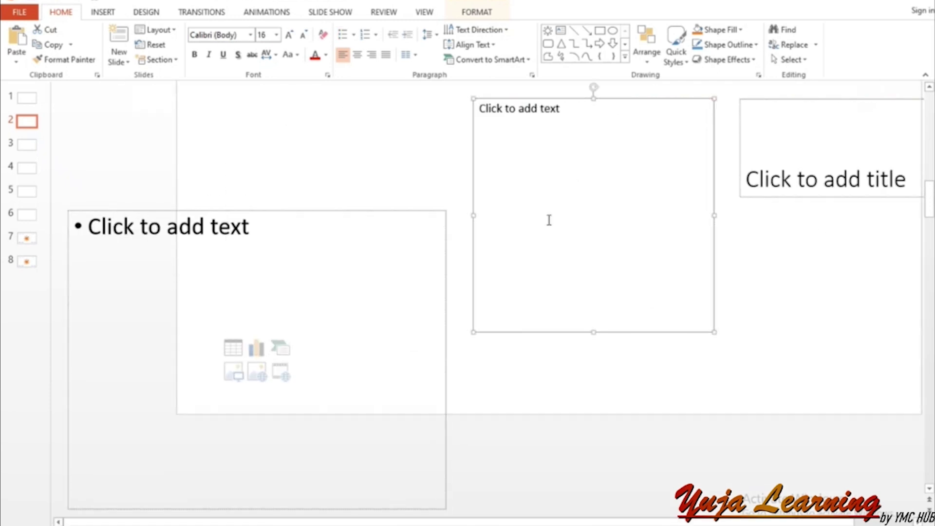
{"action": "scroll", "coordinate": [548, 227], "scroll_direction": "up", "scroll_amount": 2}
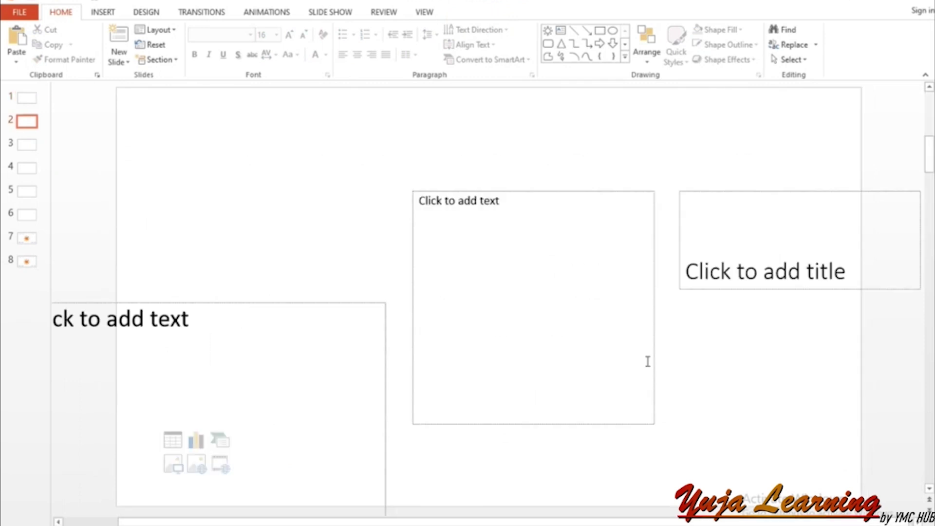
{"action": "scroll", "coordinate": [487, 302], "scroll_direction": "down", "scroll_amount": 3}
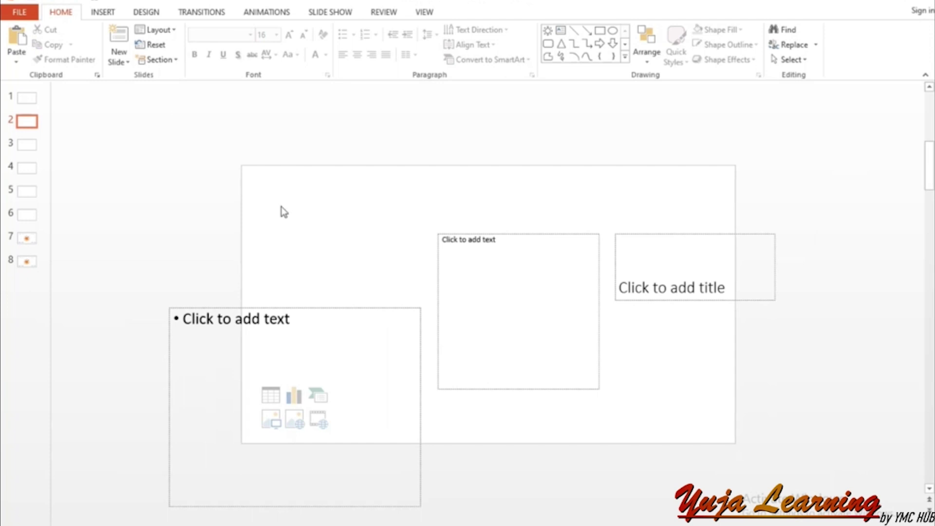
{"action": "left_click", "coordinate": [160, 50]}
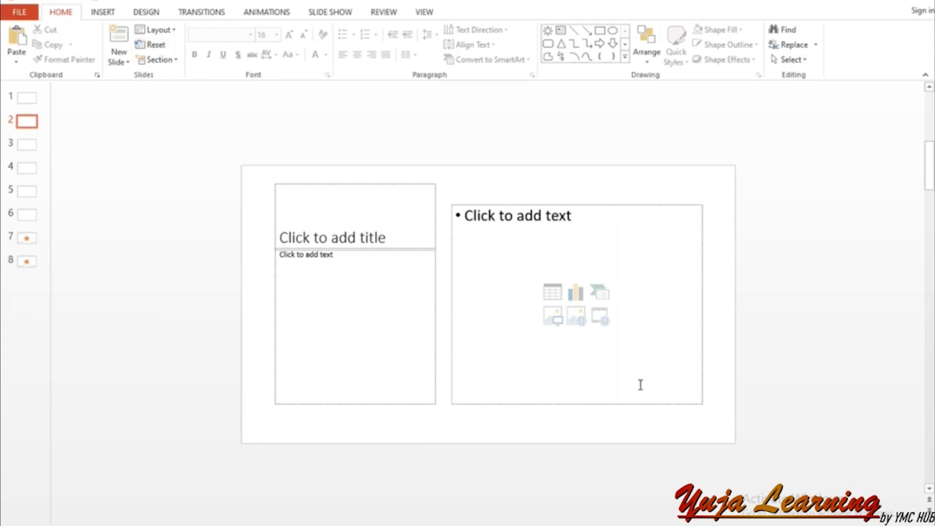
{"action": "scroll", "coordinate": [488, 304], "scroll_direction": "up", "scroll_amount": 2}
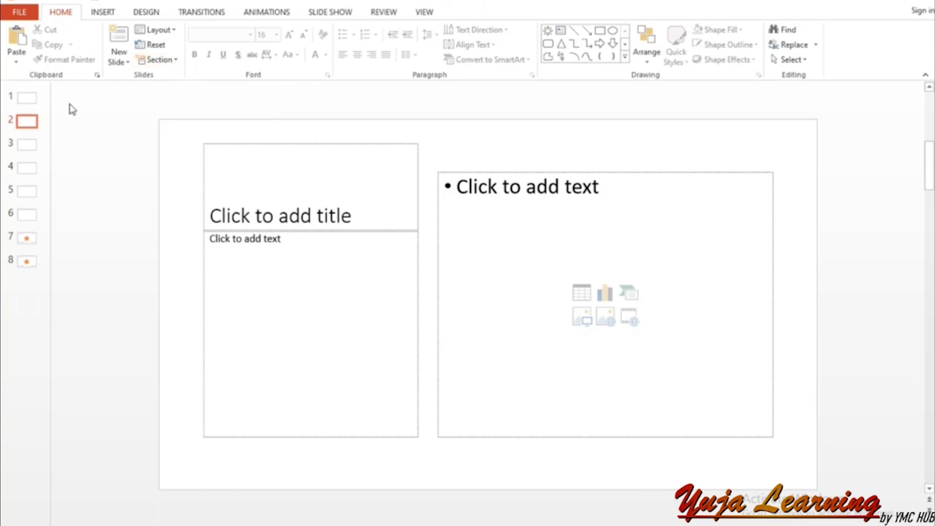
Step: Select slides 1 through 3 and add a new Untitled Section from the Section menu
{"action": "left_click", "coordinate": [26, 101]}
{"action": "left_click", "coordinate": [32, 124], "text": "ctrl"}
{"action": "left_click", "coordinate": [30, 144], "text": "ctrl"}
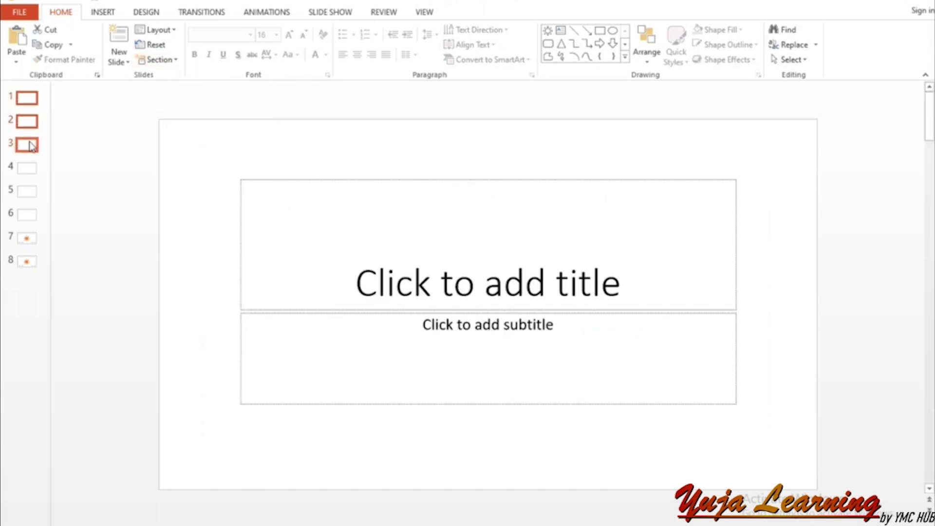
{"action": "left_click", "coordinate": [162, 60]}
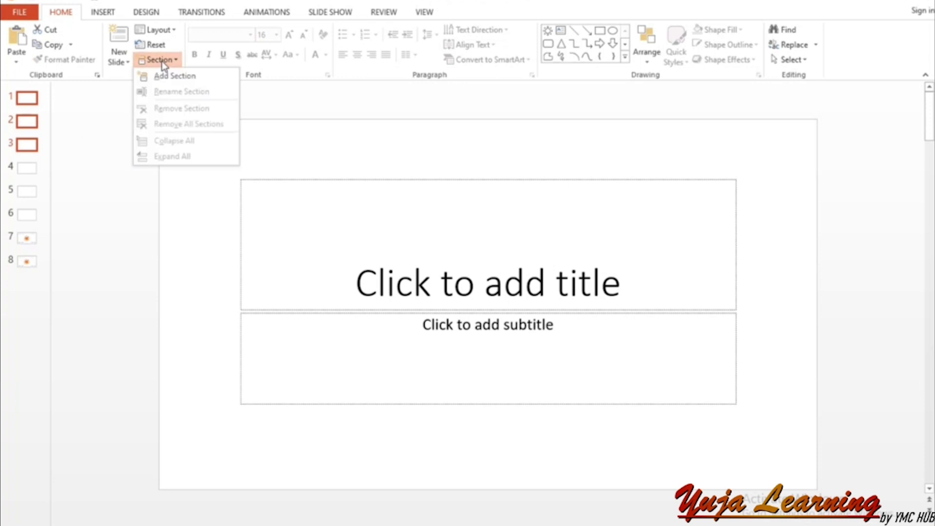
{"action": "left_click", "coordinate": [169, 80]}
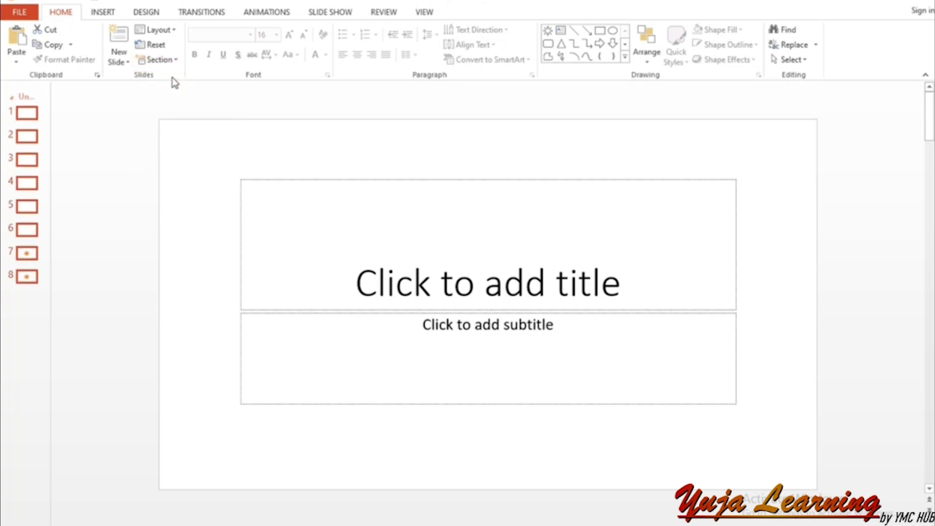
{"action": "left_click", "coordinate": [35, 117]}
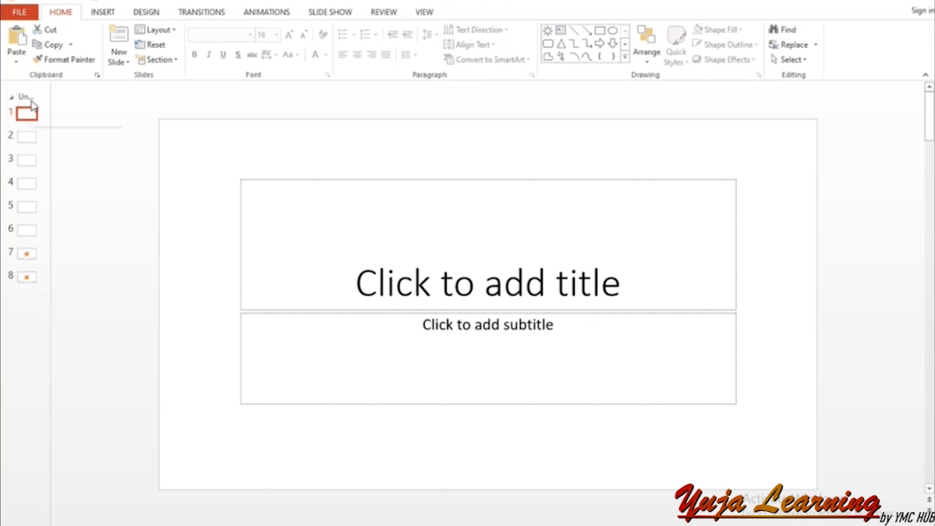
Step: Widen the thumbnail pane and rename the Untitled Section to 'Introduction'
{"action": "left_click_drag", "start_coordinate": [50, 99], "coordinate": [117, 100]}
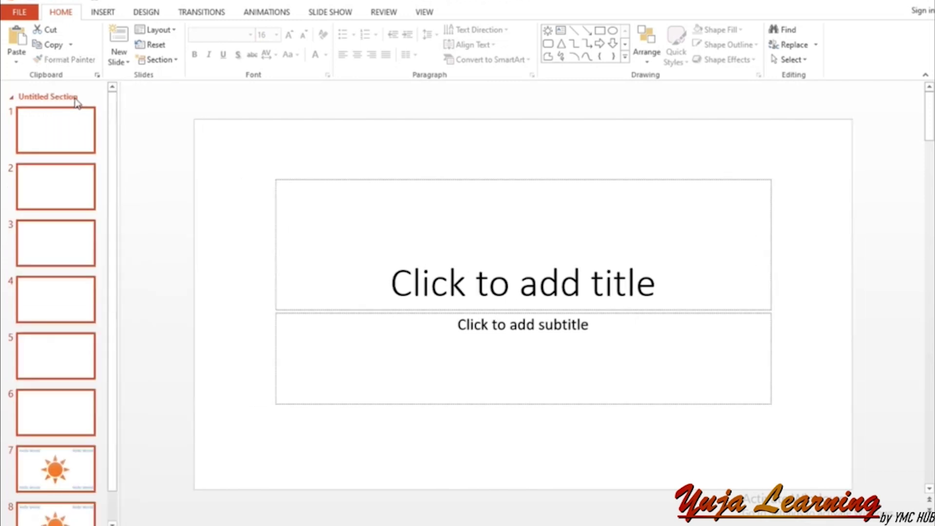
{"action": "double_click", "coordinate": [75, 97]}
{"action": "double_click", "coordinate": [76, 100]}
{"action": "right_click", "coordinate": [77, 101]}
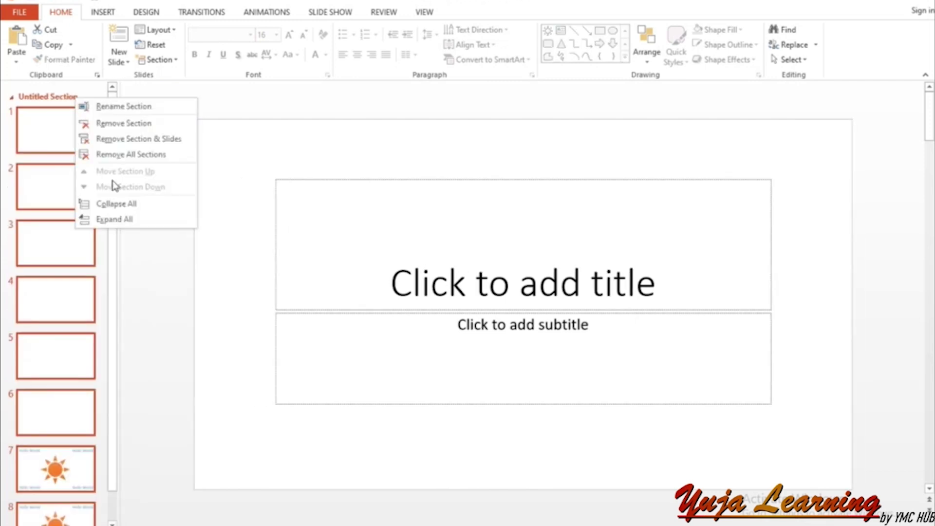
{"action": "left_click", "coordinate": [141, 111]}
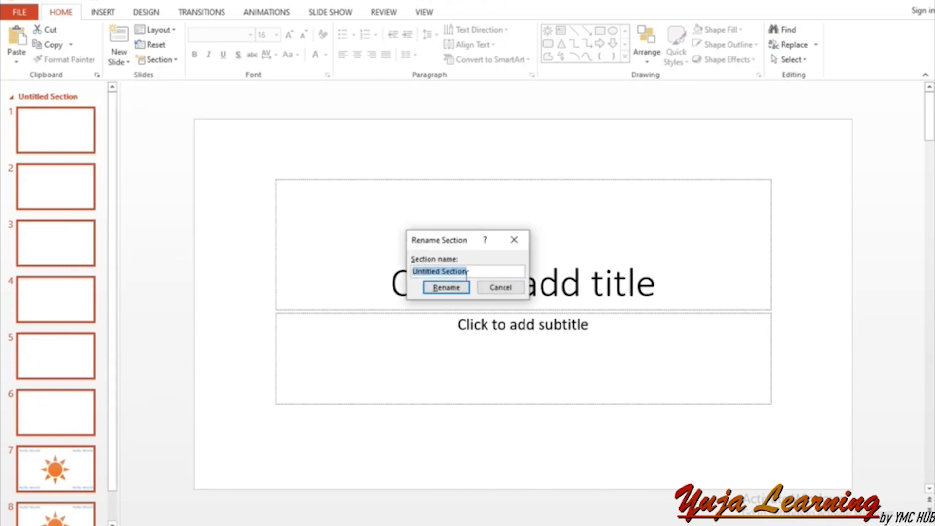
{"action": "type", "text": "Intro"}
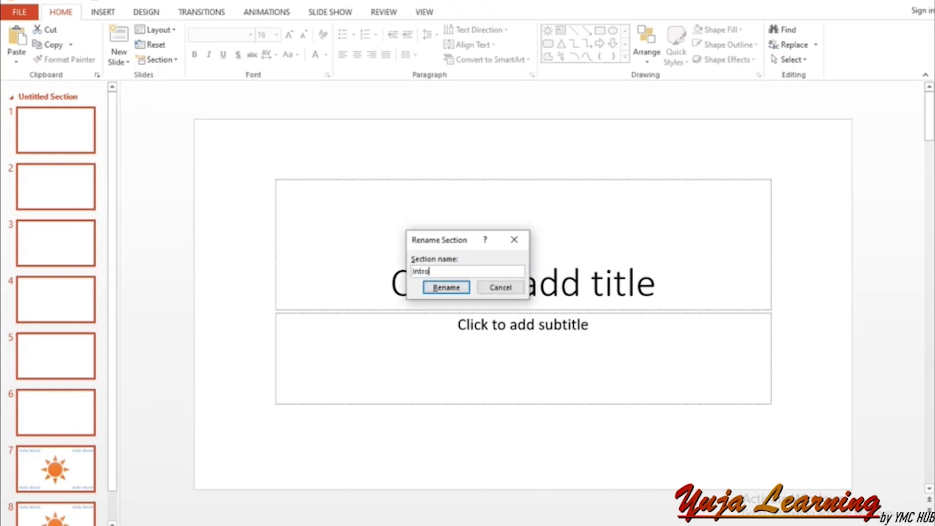
{"action": "type", "text": "duction"}
{"action": "key", "text": "Return"}
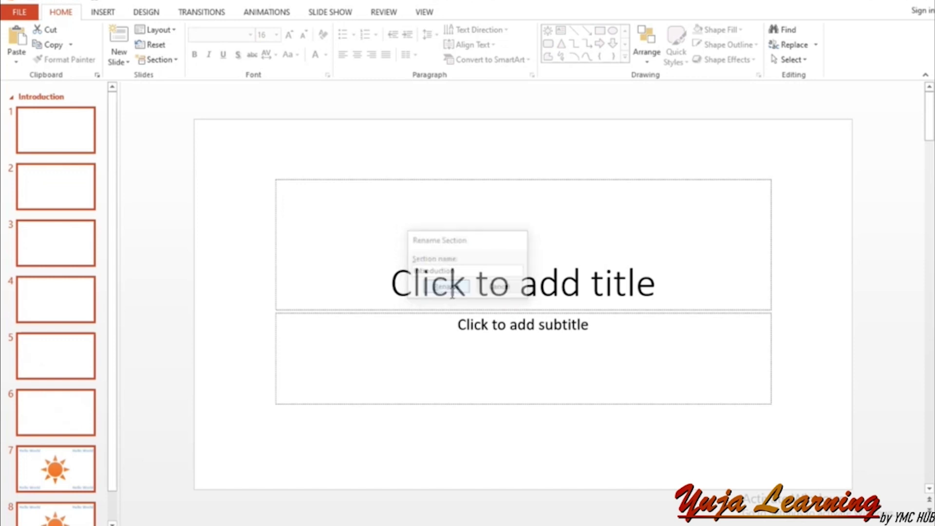
Step: Select slides 4 through 8 and add a new Untitled Section beginning at slide 4
{"action": "left_click", "coordinate": [110, 172]}
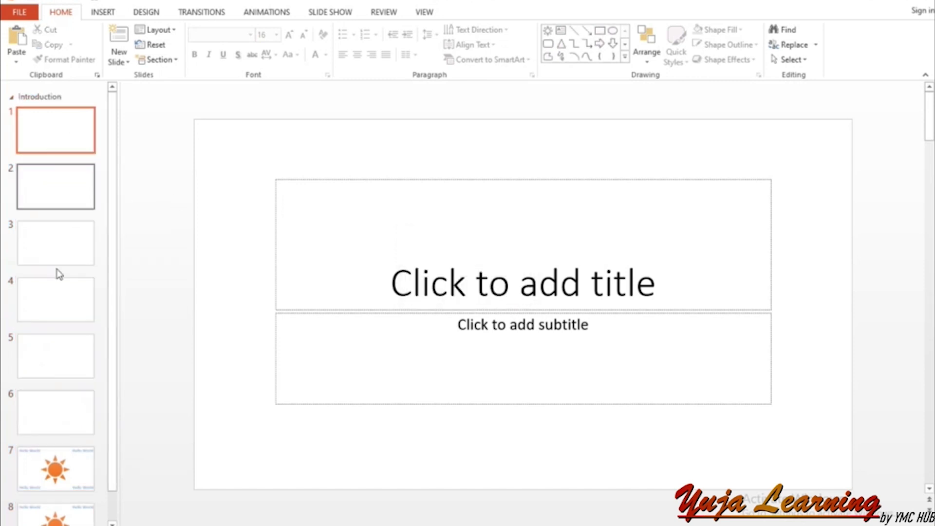
{"action": "left_click", "coordinate": [71, 188]}
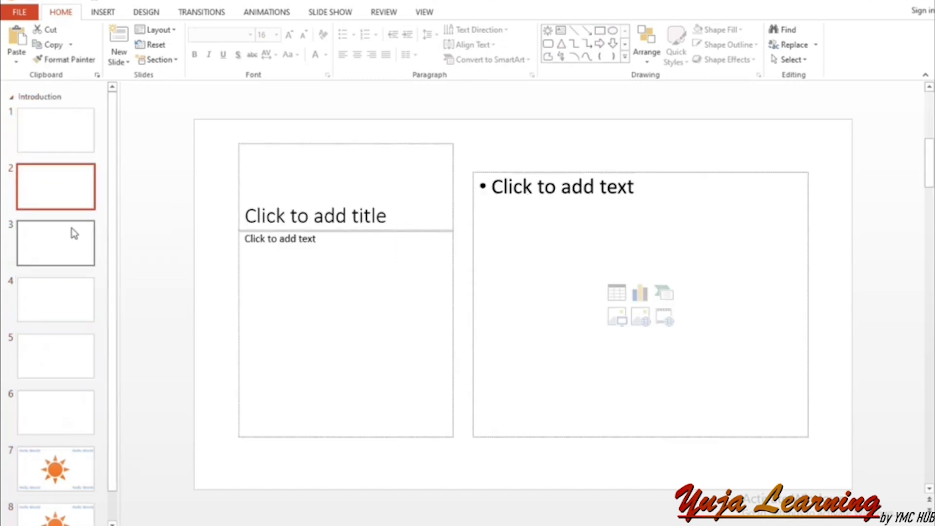
{"action": "left_click", "coordinate": [68, 255]}
{"action": "left_click", "coordinate": [68, 299]}
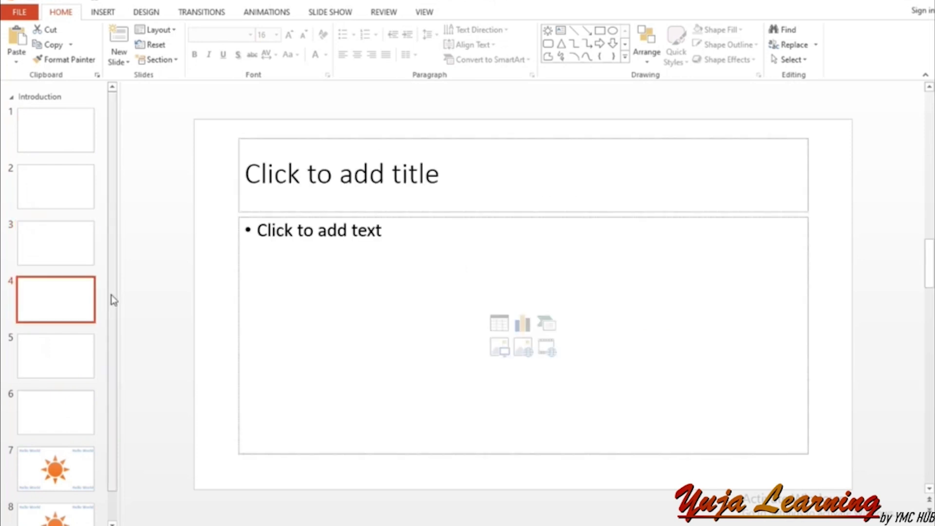
{"action": "scroll", "coordinate": [109, 348], "scroll_direction": "down", "scroll_amount": 1}
{"action": "left_click", "coordinate": [78, 480], "text": "shift"}
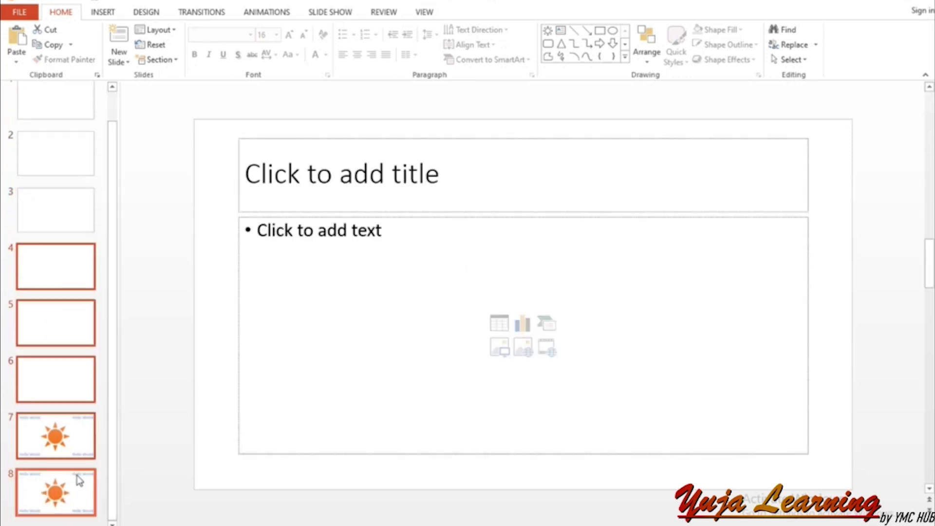
{"action": "left_click", "coordinate": [161, 59]}
{"action": "left_click", "coordinate": [174, 74]}
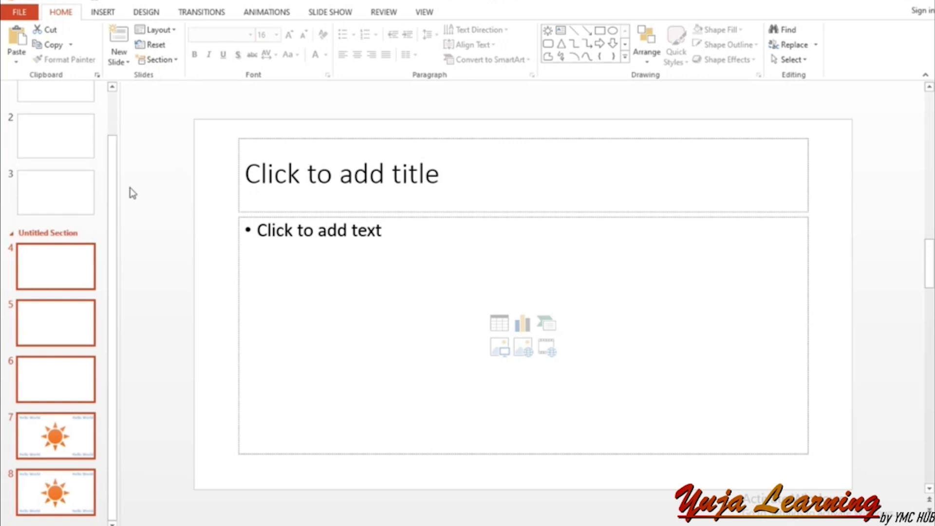
{"action": "scroll", "coordinate": [115, 240], "scroll_direction": "up", "scroll_amount": 1}
{"action": "left_click", "coordinate": [64, 295]}
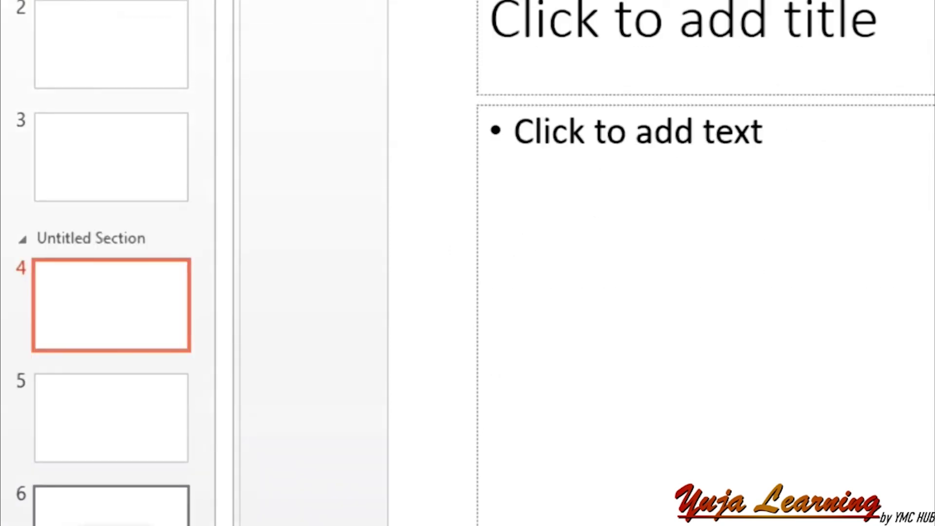
Step: Rename the untitled section starting at slide 4 to 'Body of PPT', fixing a typo
{"action": "right_click", "coordinate": [64, 234]}
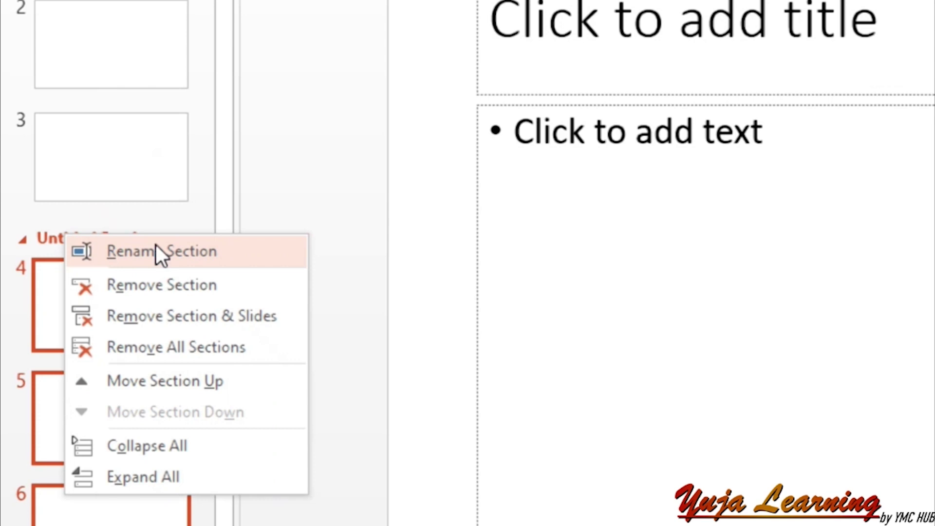
{"action": "left_click", "coordinate": [160, 250]}
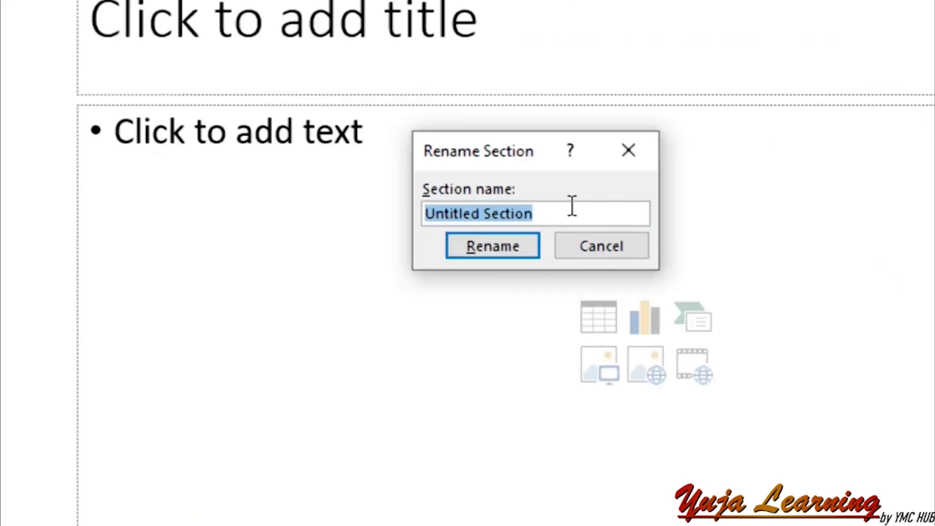
{"action": "type", "text": "Body"}
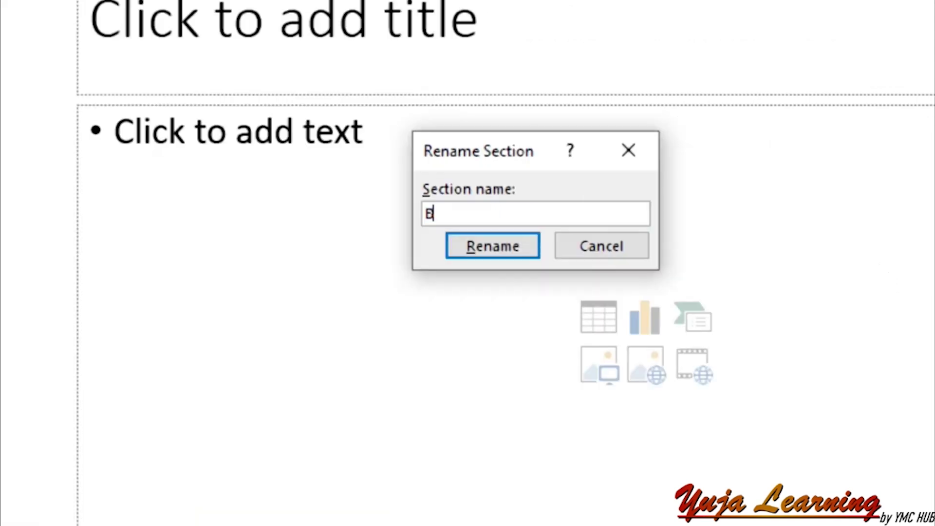
{"action": "type", "text": " of pPT"}
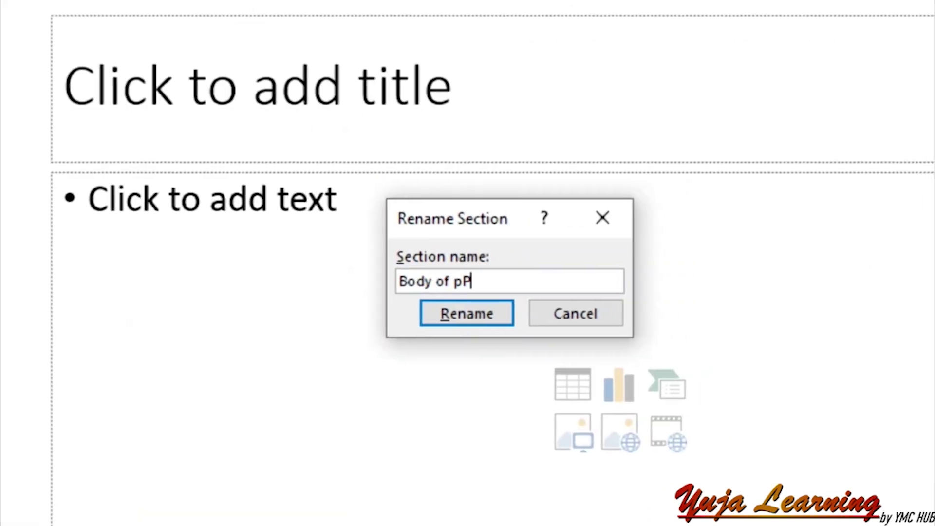
{"action": "key", "text": "BackSpace"}
{"action": "key", "text": "BackSpace"}
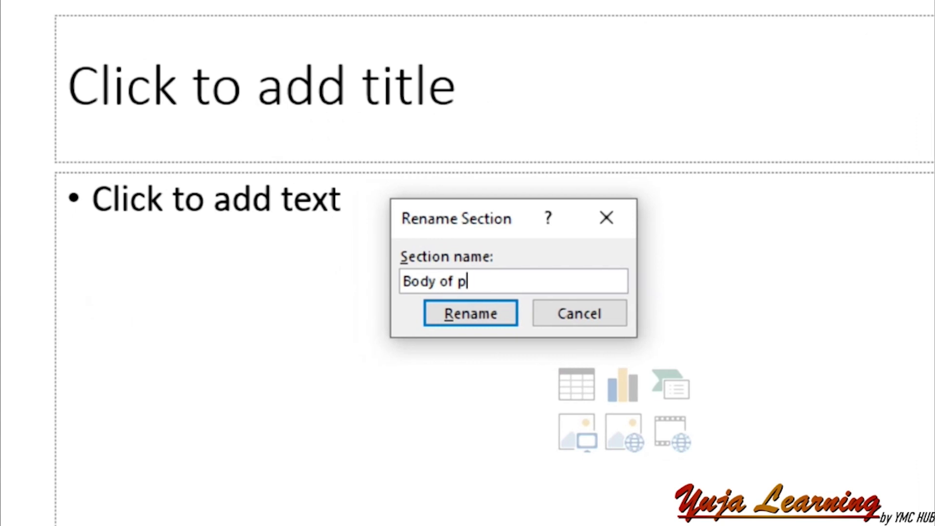
{"action": "key", "text": "BackSpace"}
{"action": "type", "text": "PPT"}
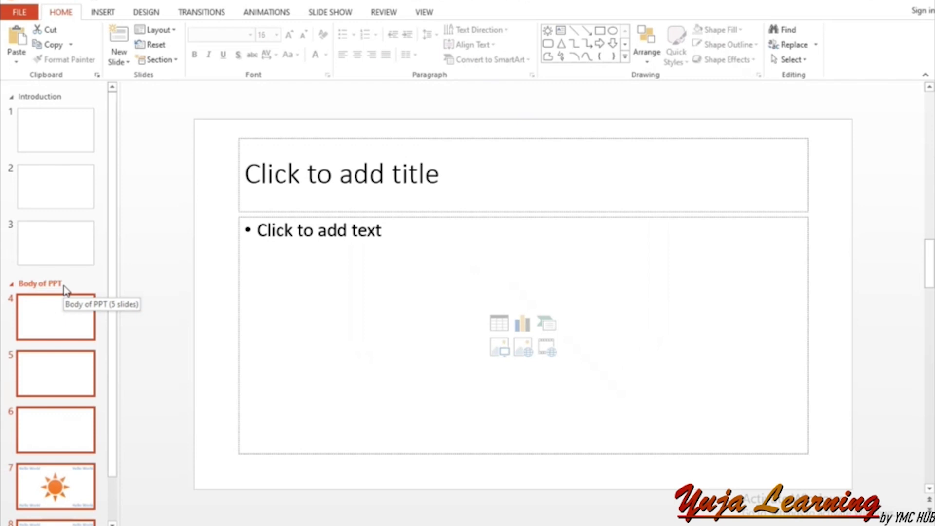
{"action": "left_click", "coordinate": [131, 263]}
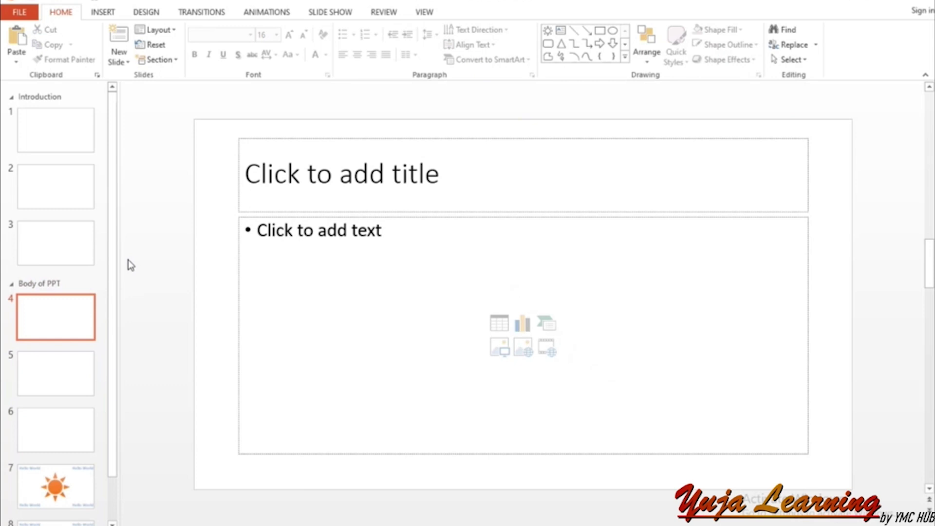
Step: Collapse the Introduction section and try moving slide 4 below slide 5
{"action": "left_click", "coordinate": [11, 97]}
{"action": "left_click", "coordinate": [11, 98]}
{"action": "left_click", "coordinate": [11, 97]}
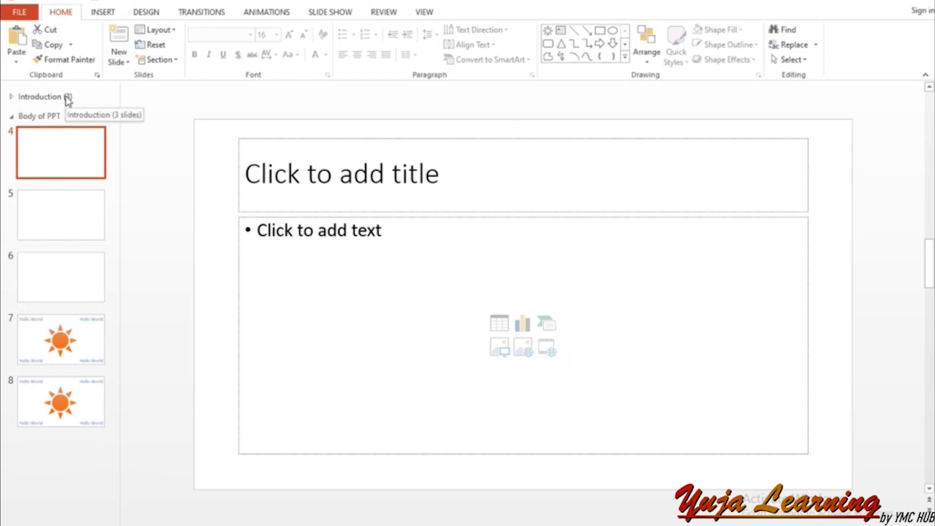
{"action": "mouse_move", "coordinate": [46, 130]}
{"action": "left_mouse_down"}
{"action": "mouse_move", "coordinate": [54, 204]}
{"action": "mouse_move", "coordinate": [58, 131]}
{"action": "left_mouse_up"}
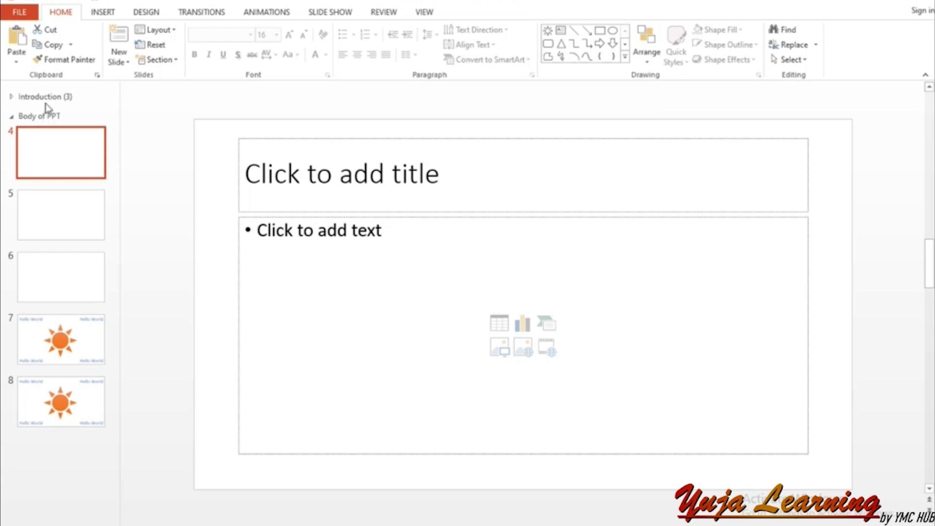
Step: Look through slides 4 to 7 to find the first sun slide, then select slide 5
{"action": "left_click", "coordinate": [45, 198]}
{"action": "left_click", "coordinate": [57, 268]}
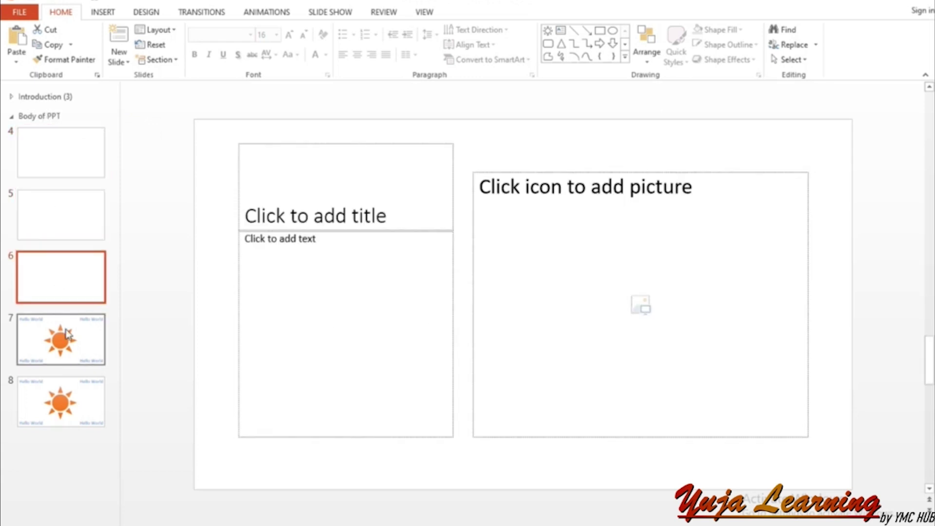
{"action": "left_click", "coordinate": [63, 336]}
{"action": "left_click", "coordinate": [62, 271]}
{"action": "left_click", "coordinate": [69, 165]}
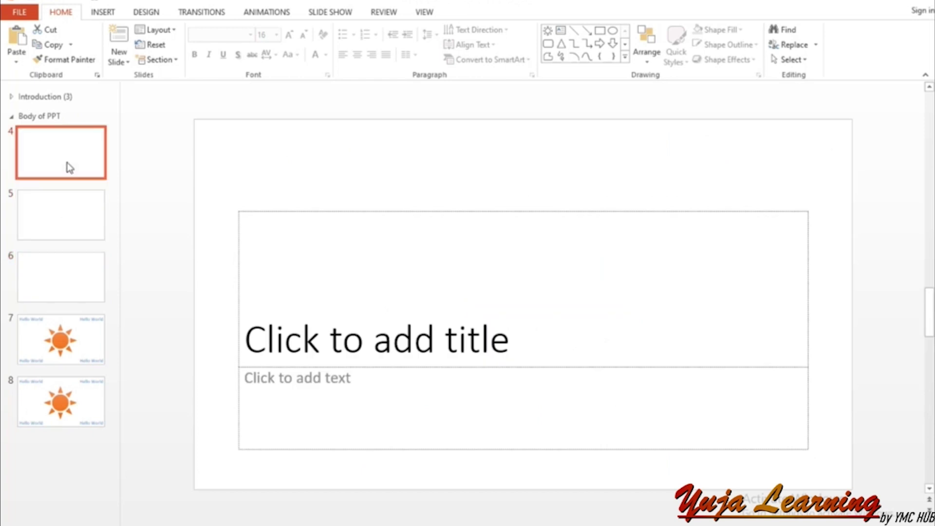
{"action": "left_click", "coordinate": [48, 236]}
Step: Move the sun slide from position 7 up to slide 5, then collapse Body of PPT
{"action": "left_click_drag", "start_coordinate": [51, 336], "coordinate": [44, 185]}
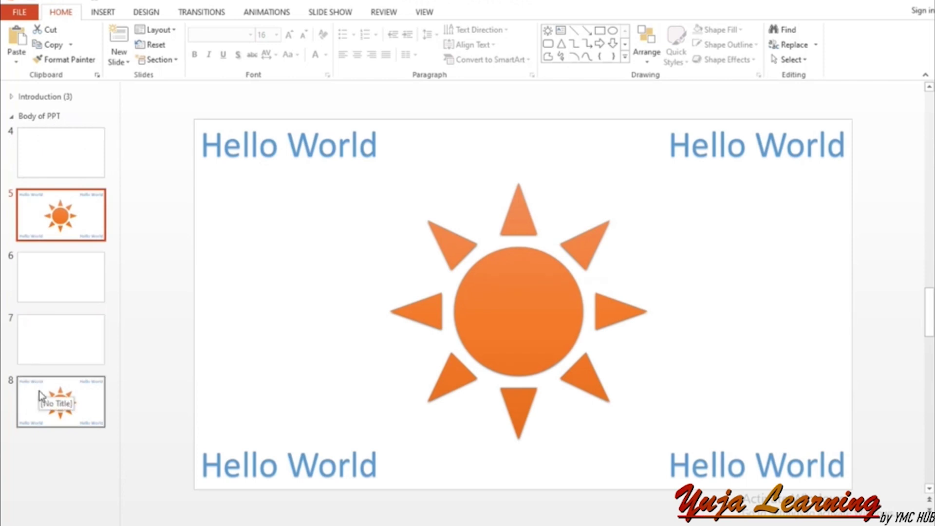
{"action": "left_click", "coordinate": [11, 118]}
{"action": "left_click", "coordinate": [11, 96]}
{"action": "left_click_drag", "start_coordinate": [36, 202], "coordinate": [37, 223]}
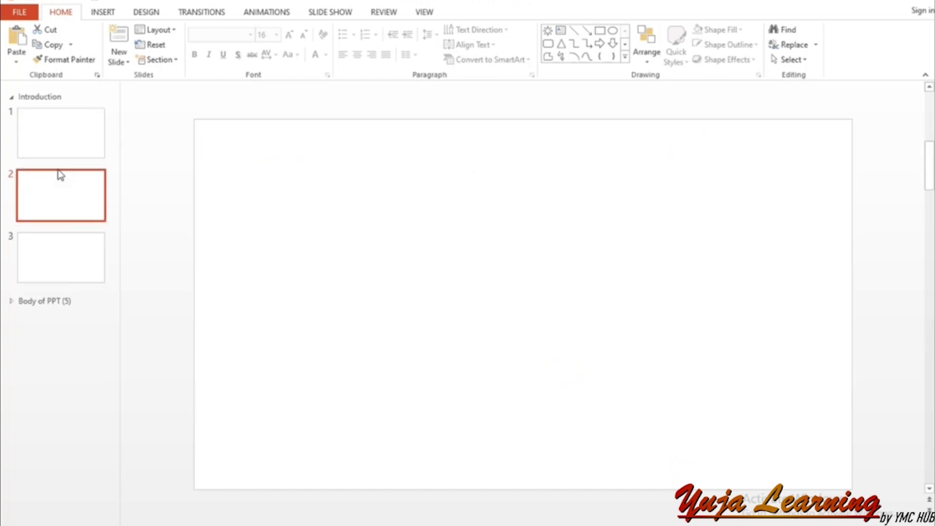
Step: Start a new untitled section at slide 8
{"action": "left_click", "coordinate": [13, 299]}
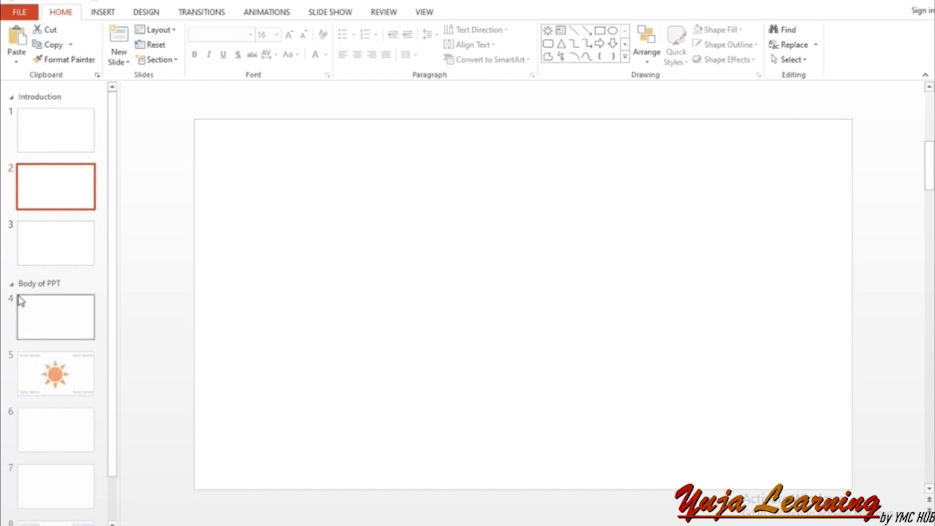
{"action": "scroll", "coordinate": [100, 292], "scroll_direction": "down", "scroll_amount": 1}
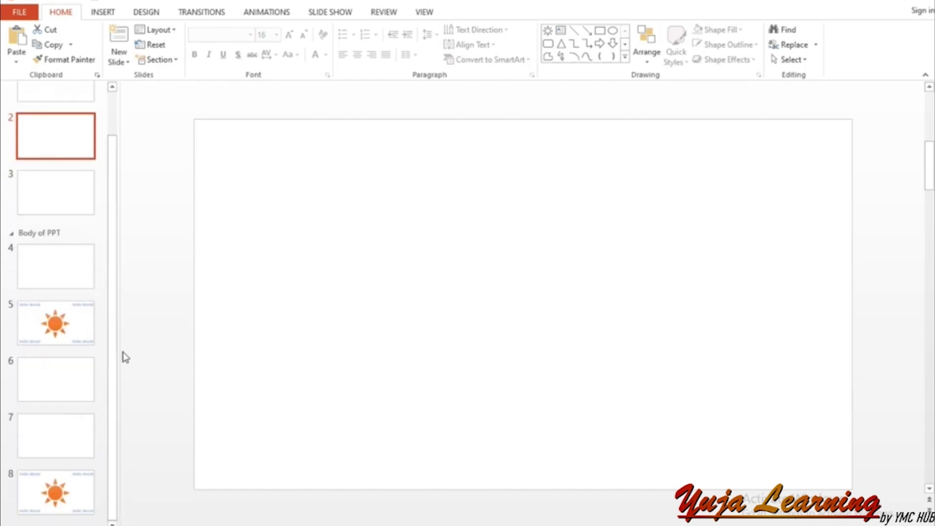
{"action": "left_click", "coordinate": [46, 492]}
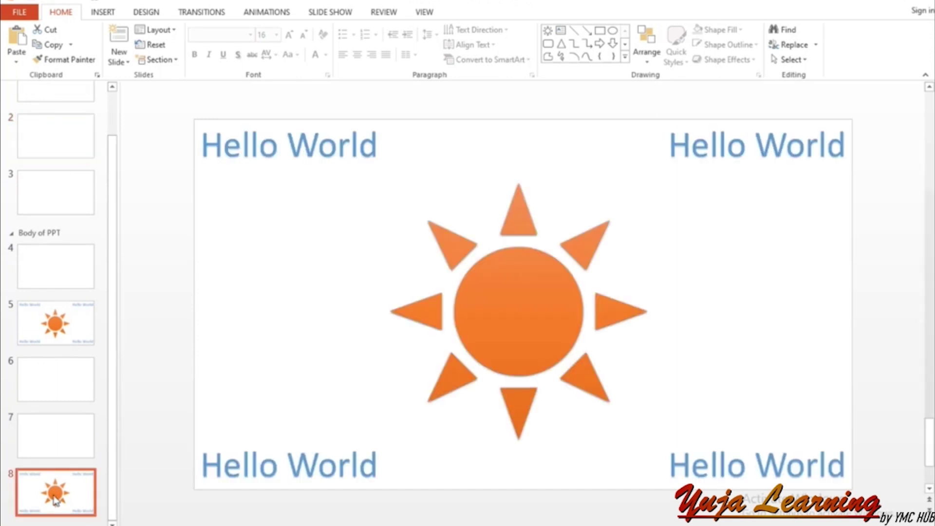
{"action": "left_click", "coordinate": [161, 59]}
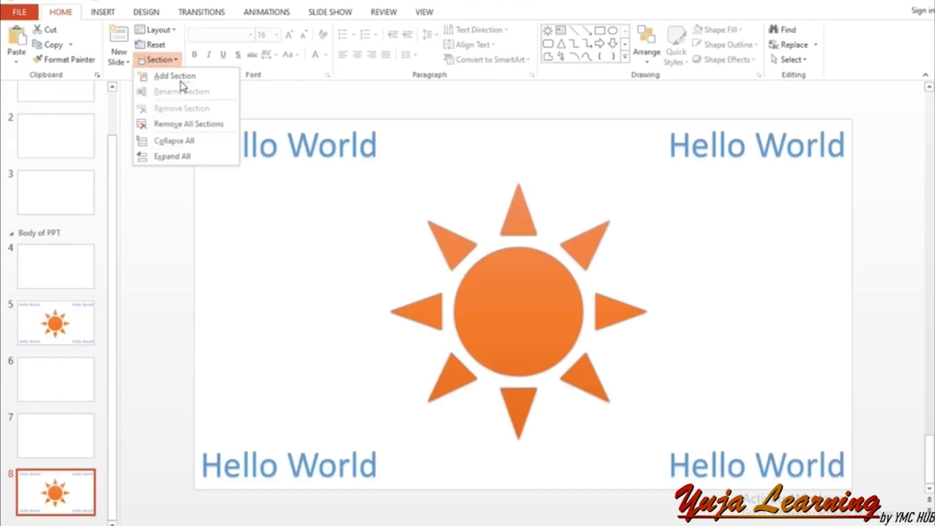
{"action": "left_click", "coordinate": [159, 77]}
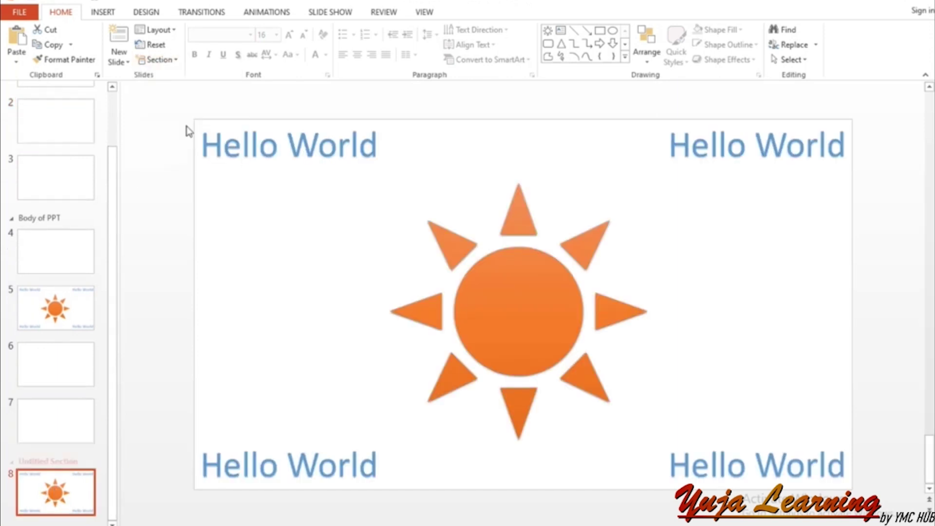
Step: Name the new section 'Conclusion' and collapse the Body of PPT section
{"action": "right_click", "coordinate": [41, 460]}
{"action": "left_click", "coordinate": [154, 333]}
{"action": "type", "text": "d"}
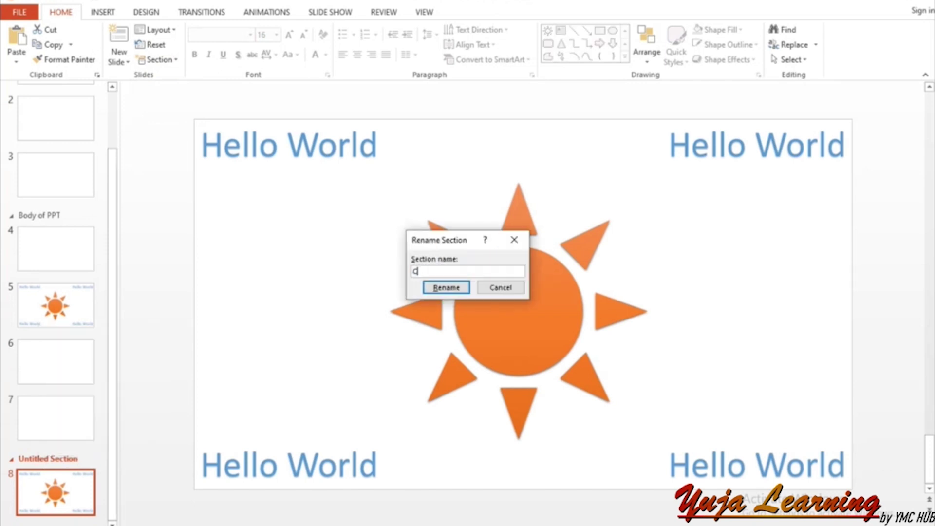
{"action": "key", "text": "Return"}
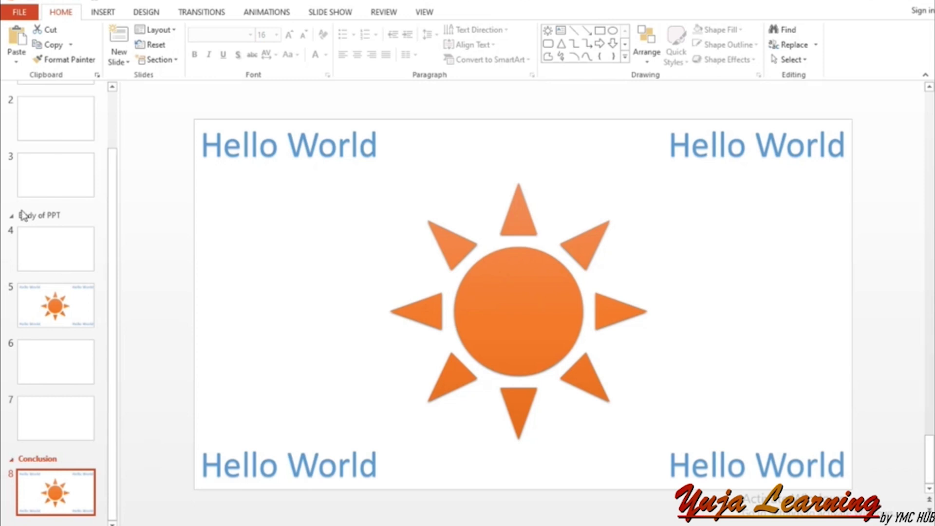
{"action": "left_click", "coordinate": [12, 215]}
{"action": "left_click", "coordinate": [10, 97]}
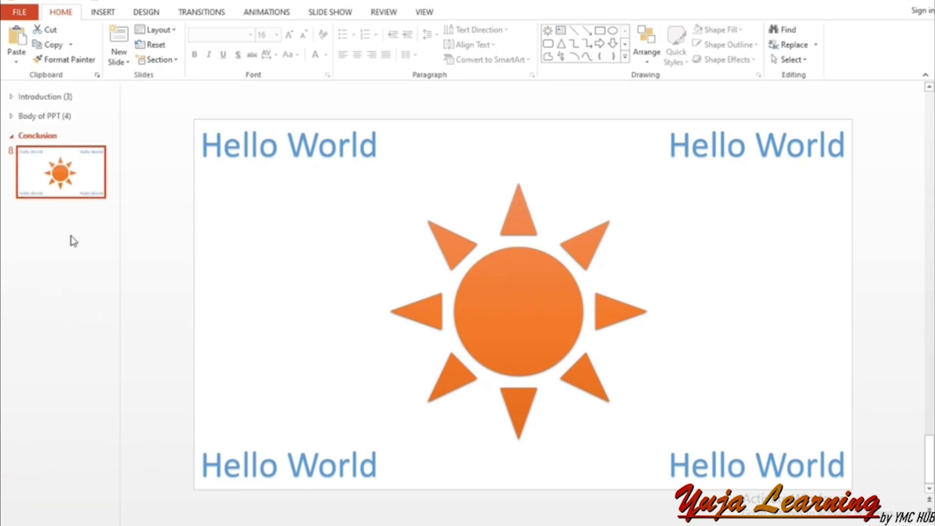
{"action": "left_click", "coordinate": [74, 250]}
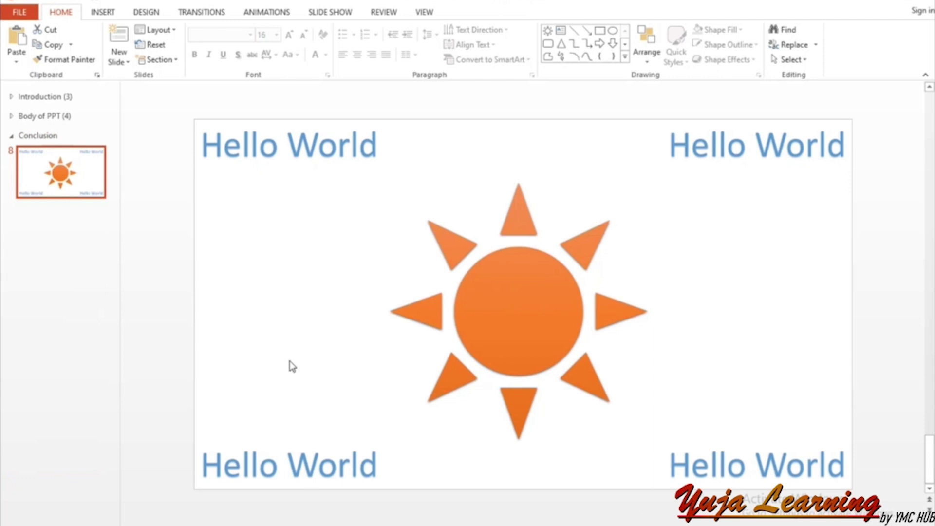